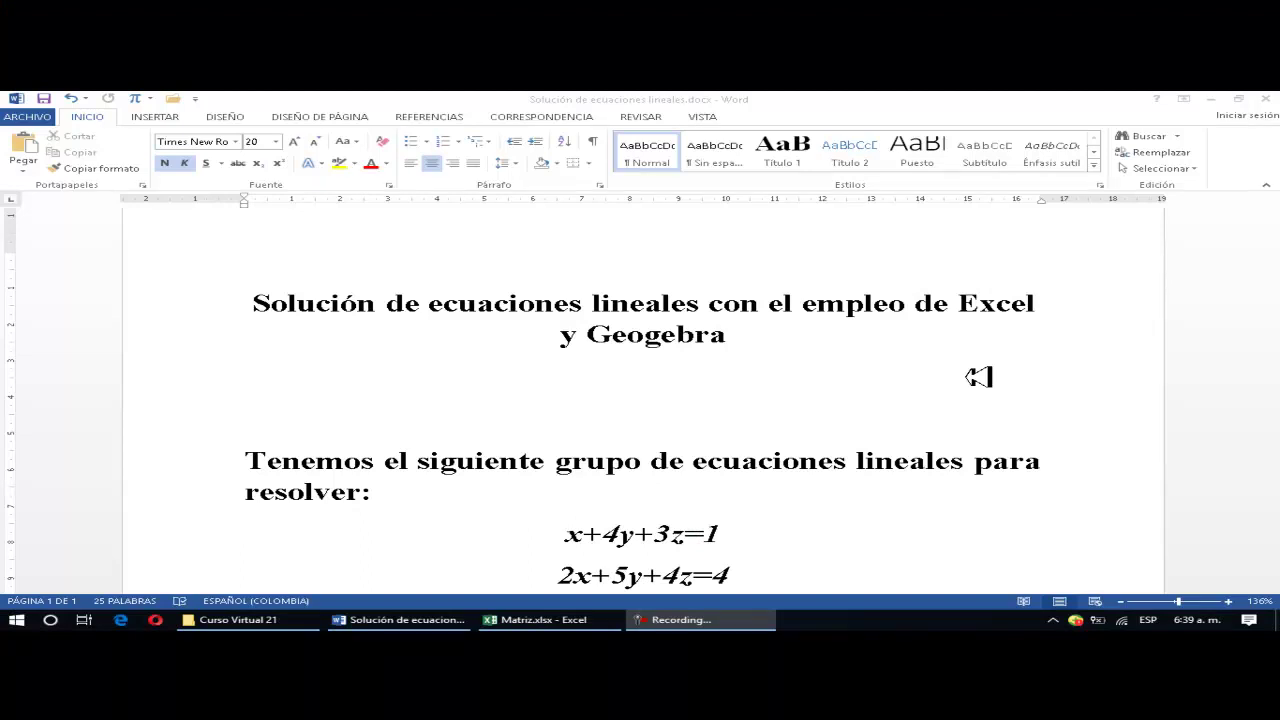
Switch to the Matriz.xlsx workbook in Excel and enter the first equation's coefficients 1, 4, 3 and constant 1 in D13:G13
{"action": "scroll", "coordinate": [975, 375], "scroll_direction": "down", "scroll_amount": 1}
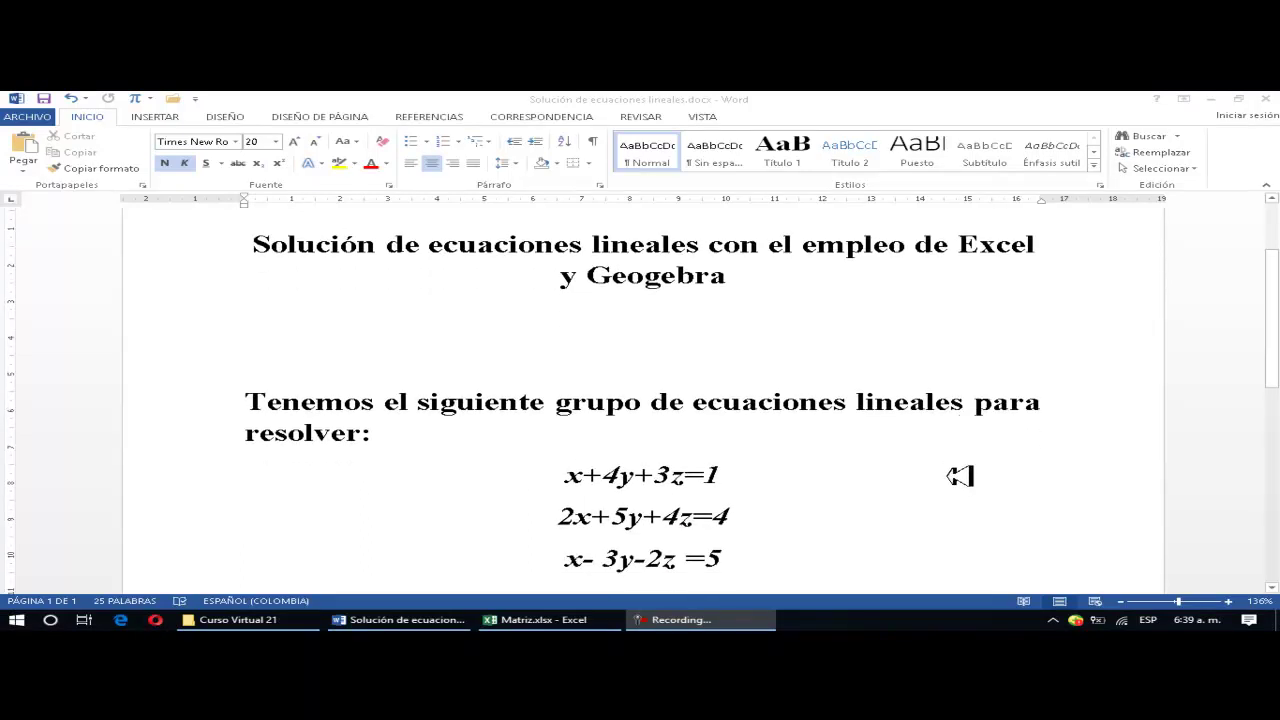
{"action": "scroll", "coordinate": [955, 481], "scroll_direction": "down", "scroll_amount": 1}
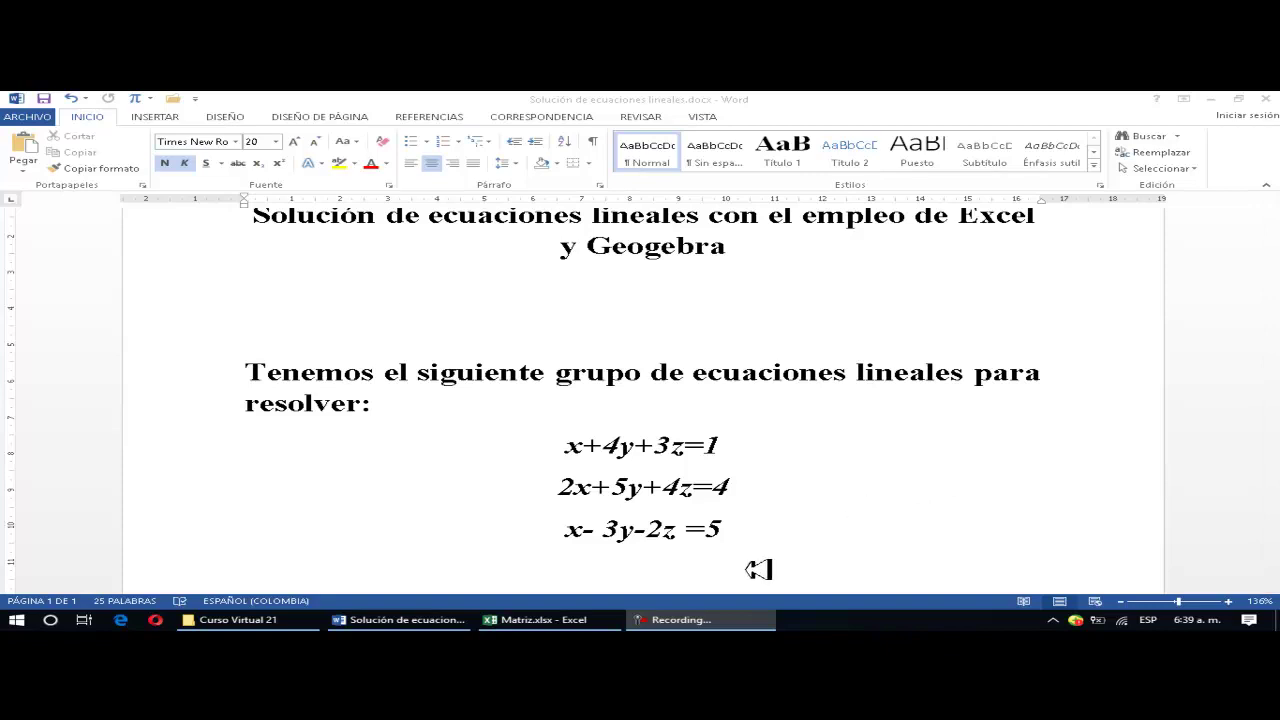
{"action": "left_click", "coordinate": [545, 620]}
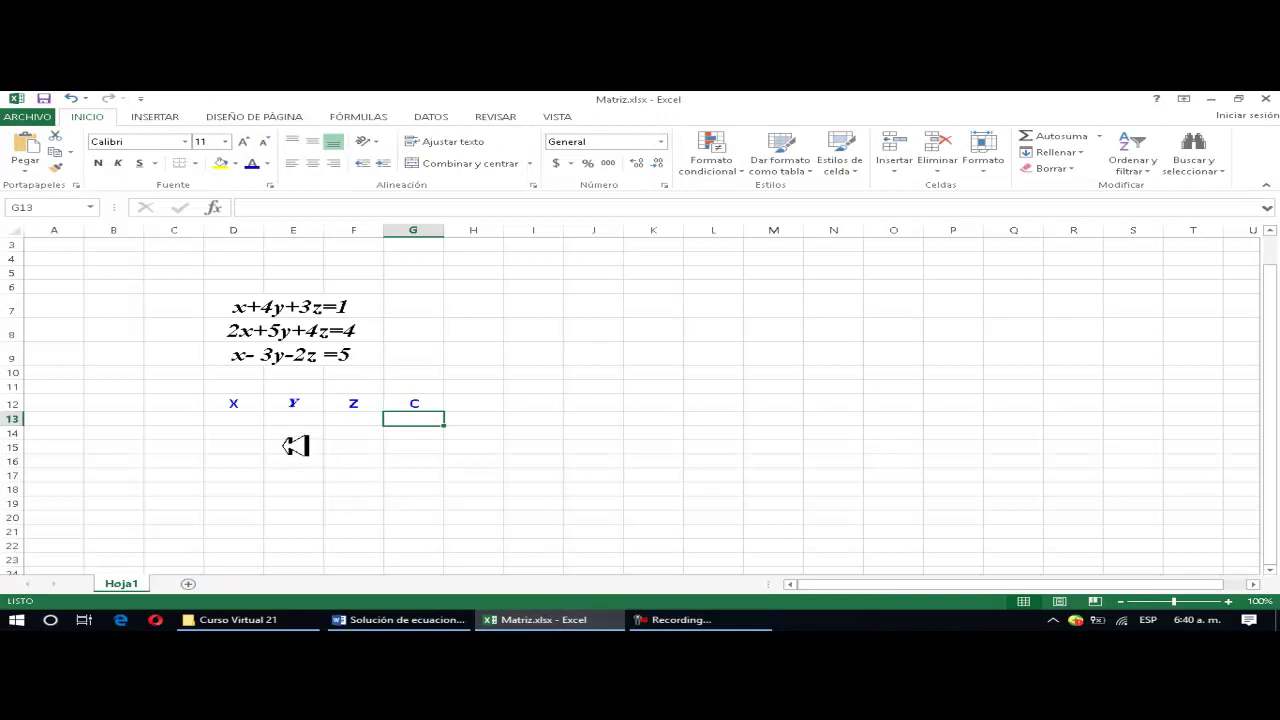
{"action": "left_click", "coordinate": [252, 420]}
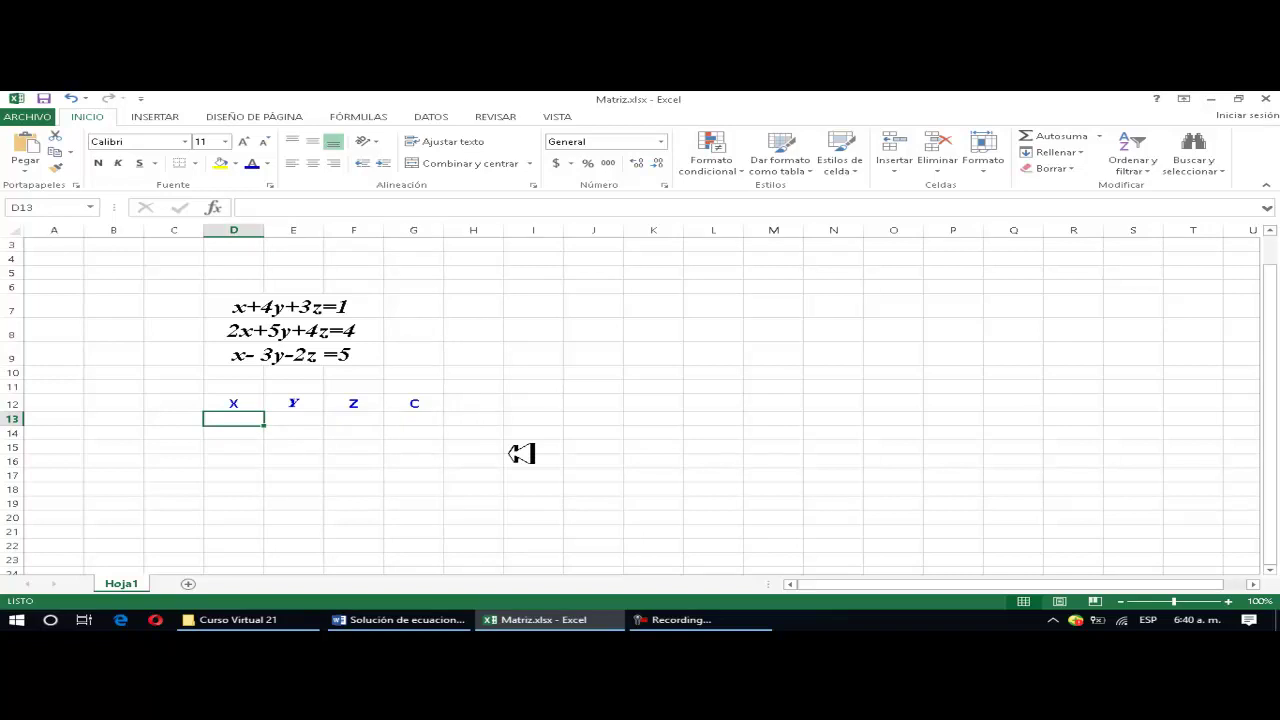
{"action": "type", "text": "1"}
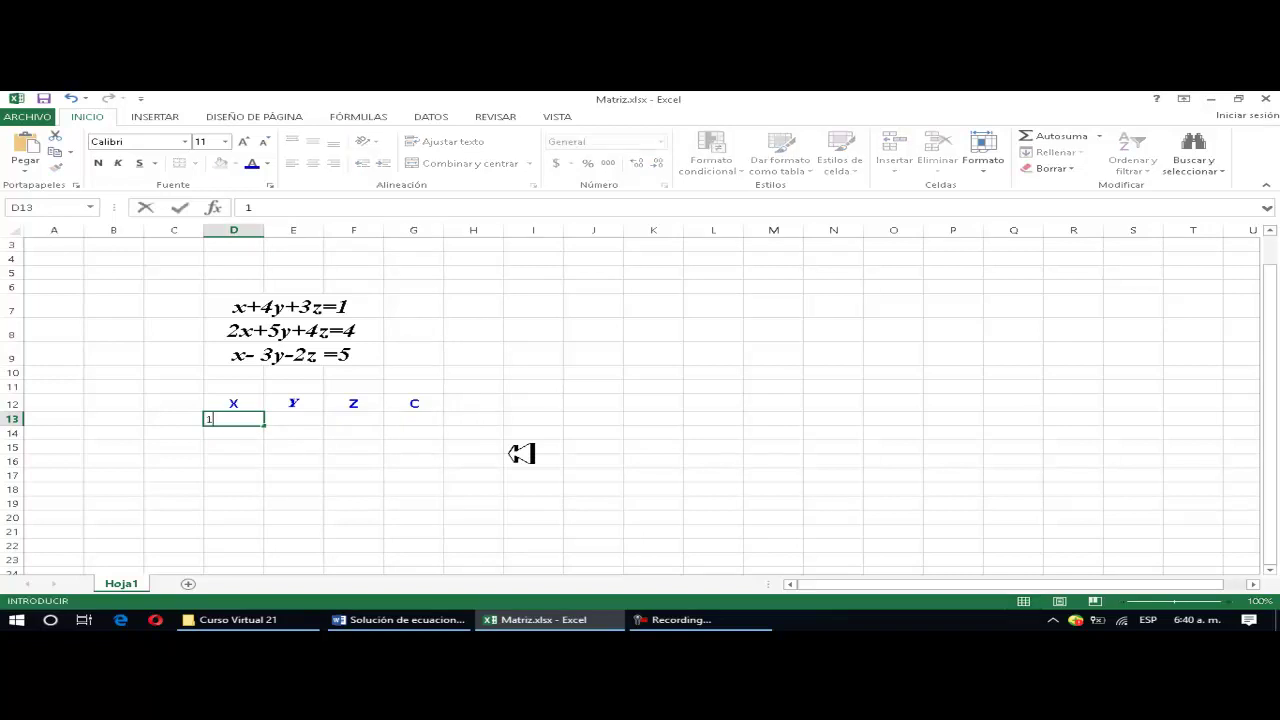
{"action": "key", "text": "Tab"}
{"action": "type", "text": "4"}
{"action": "key", "text": "Tab"}
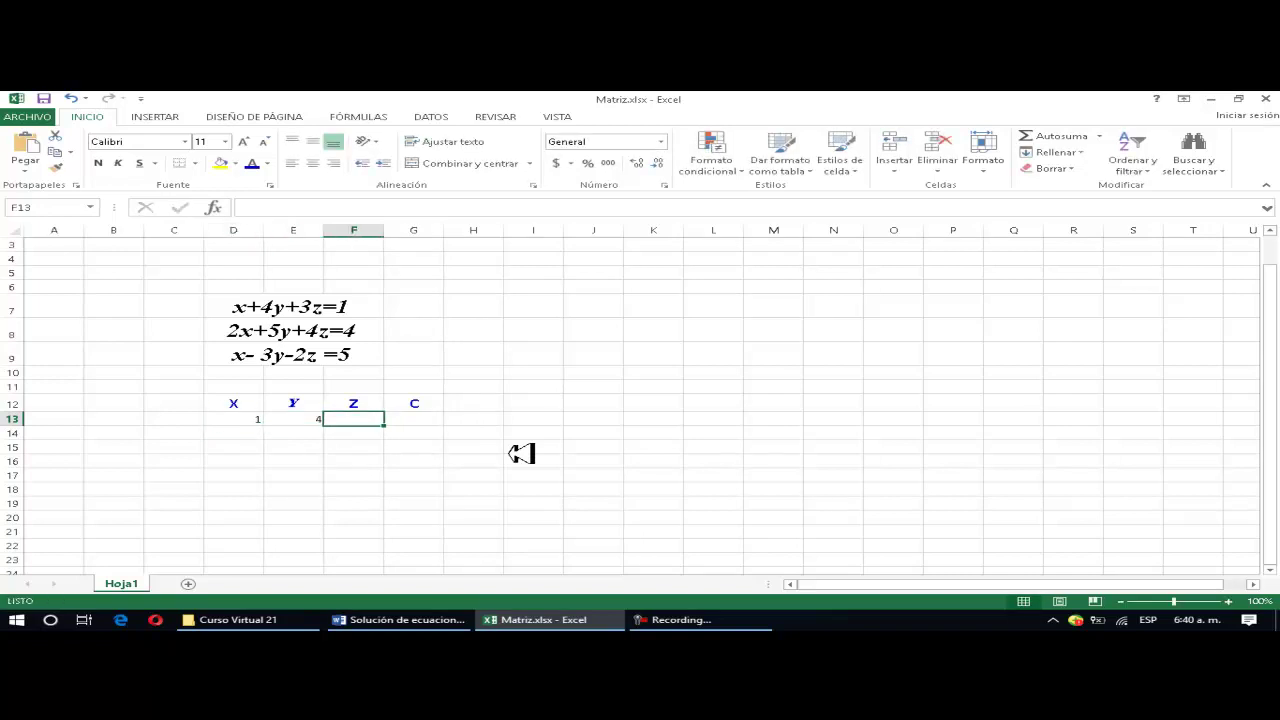
{"action": "type", "text": "3"}
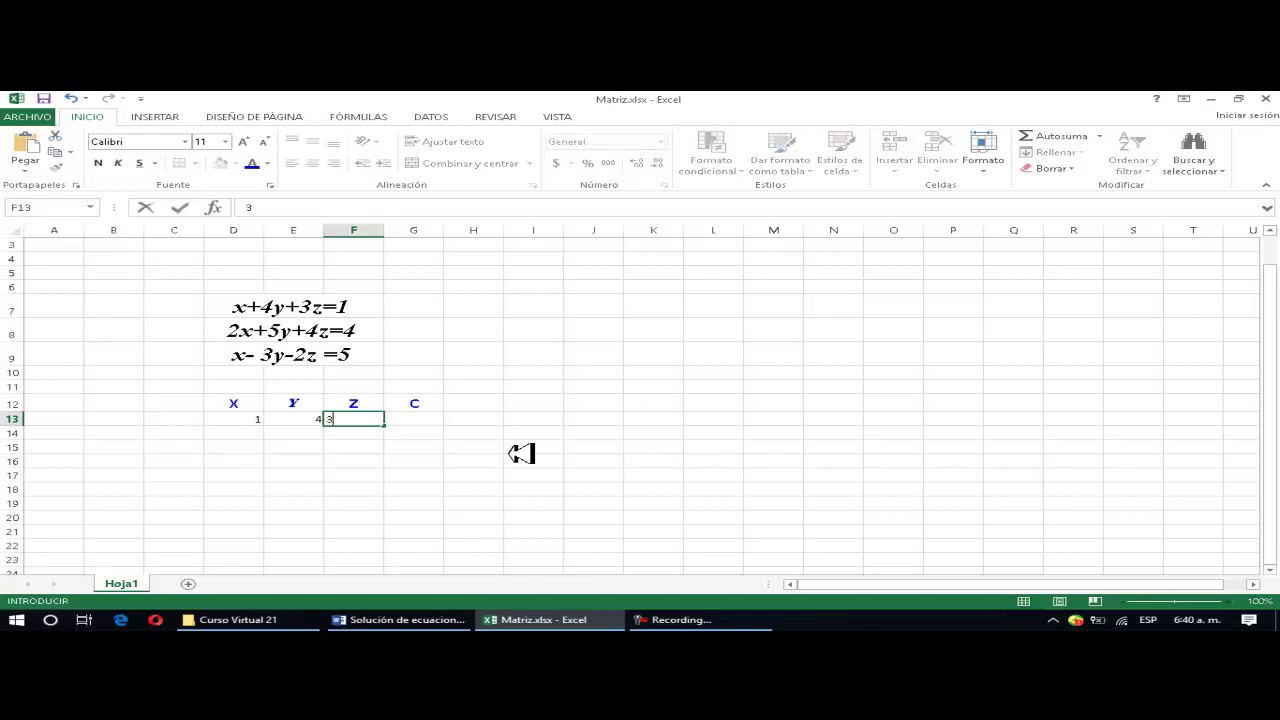
{"action": "key", "text": "Tab"}
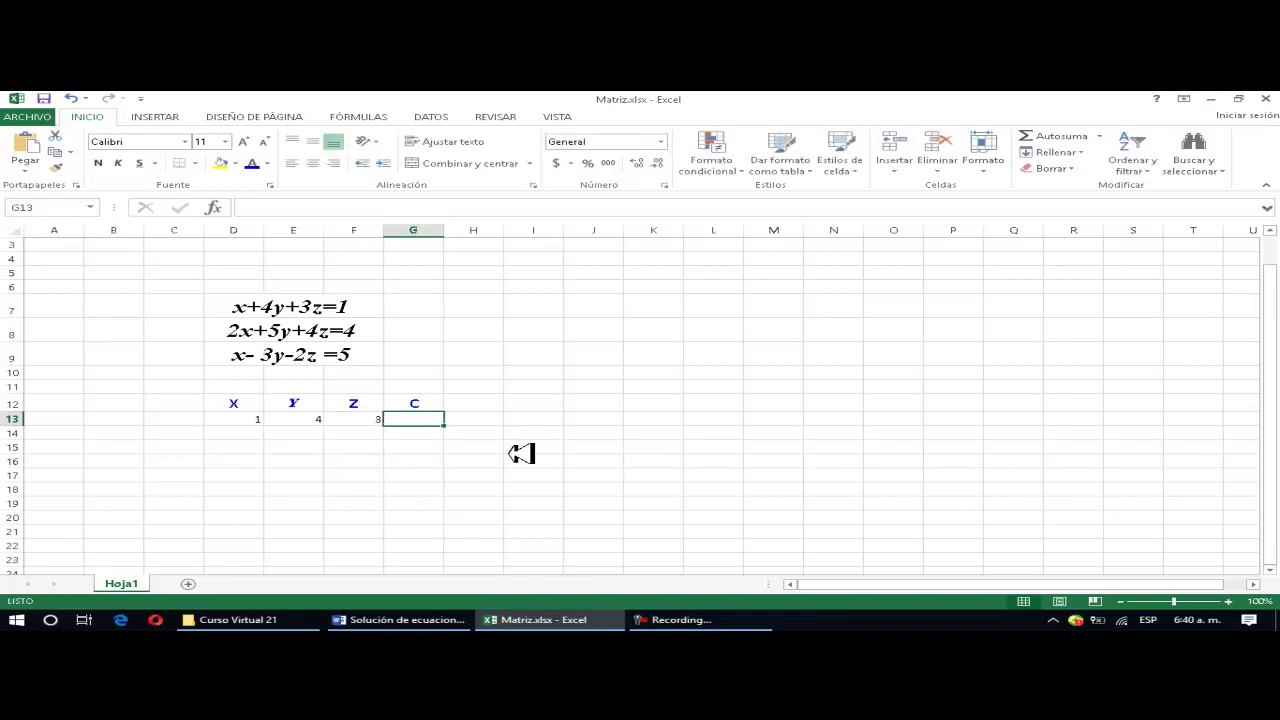
{"action": "type", "text": "1"}
{"action": "key", "text": "Return"}
Enter the second equation's coefficients 2, 5, 4 and constant 4 in D14:G14
{"action": "key", "text": "Left"}
{"action": "key", "text": "Left"}
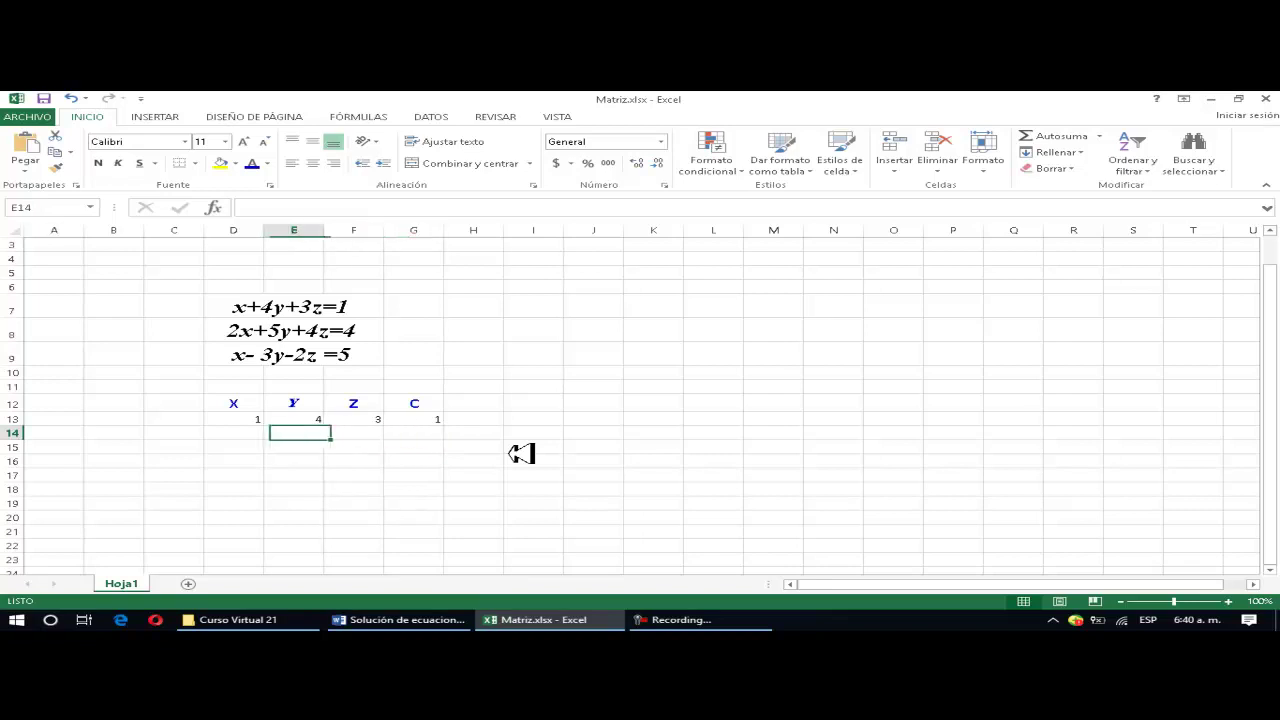
{"action": "key", "text": "Left"}
{"action": "type", "text": "2"}
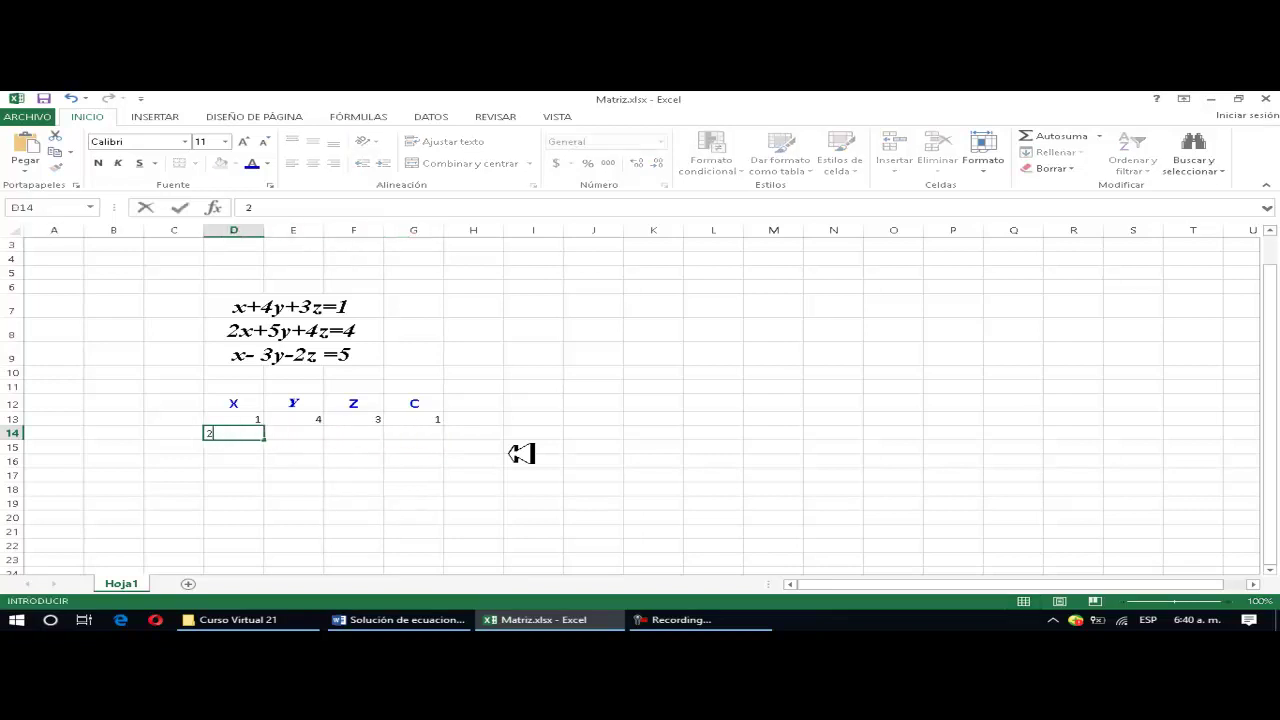
{"action": "key", "text": "Tab"}
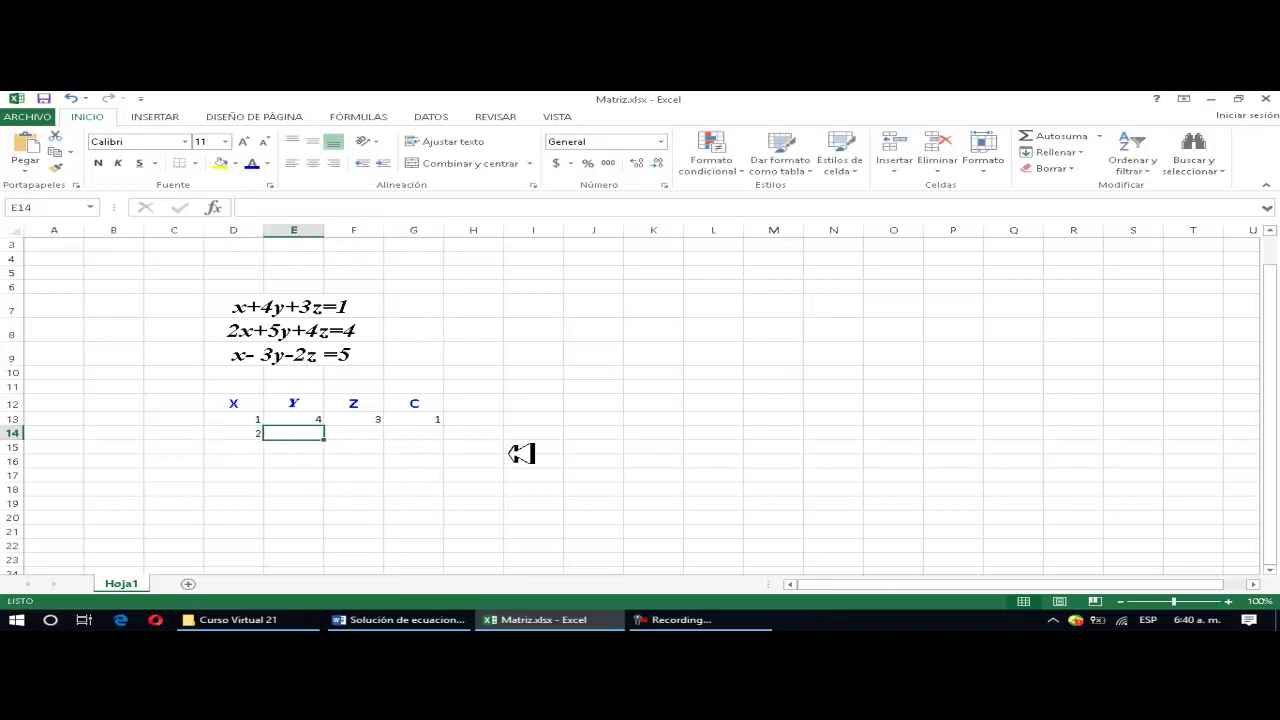
{"action": "type", "text": "5"}
{"action": "key", "text": "Tab"}
{"action": "type", "text": "4"}
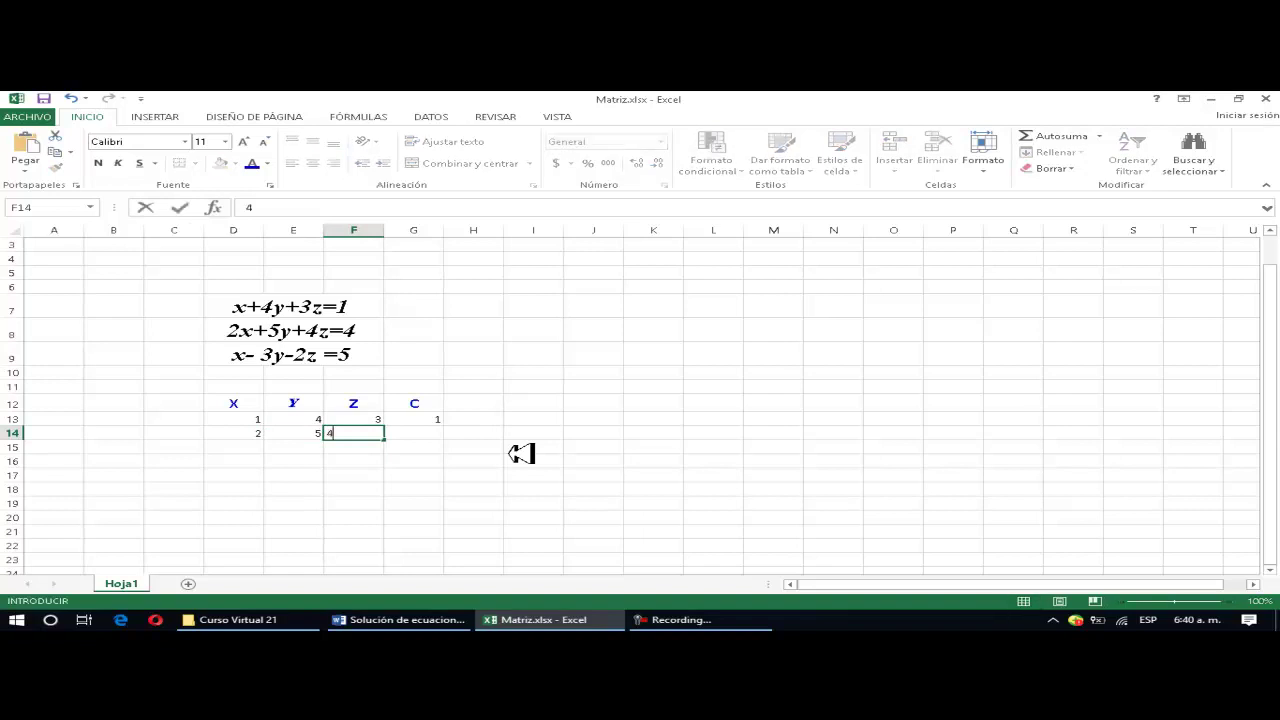
{"action": "key", "text": "Tab"}
{"action": "type", "text": "4"}
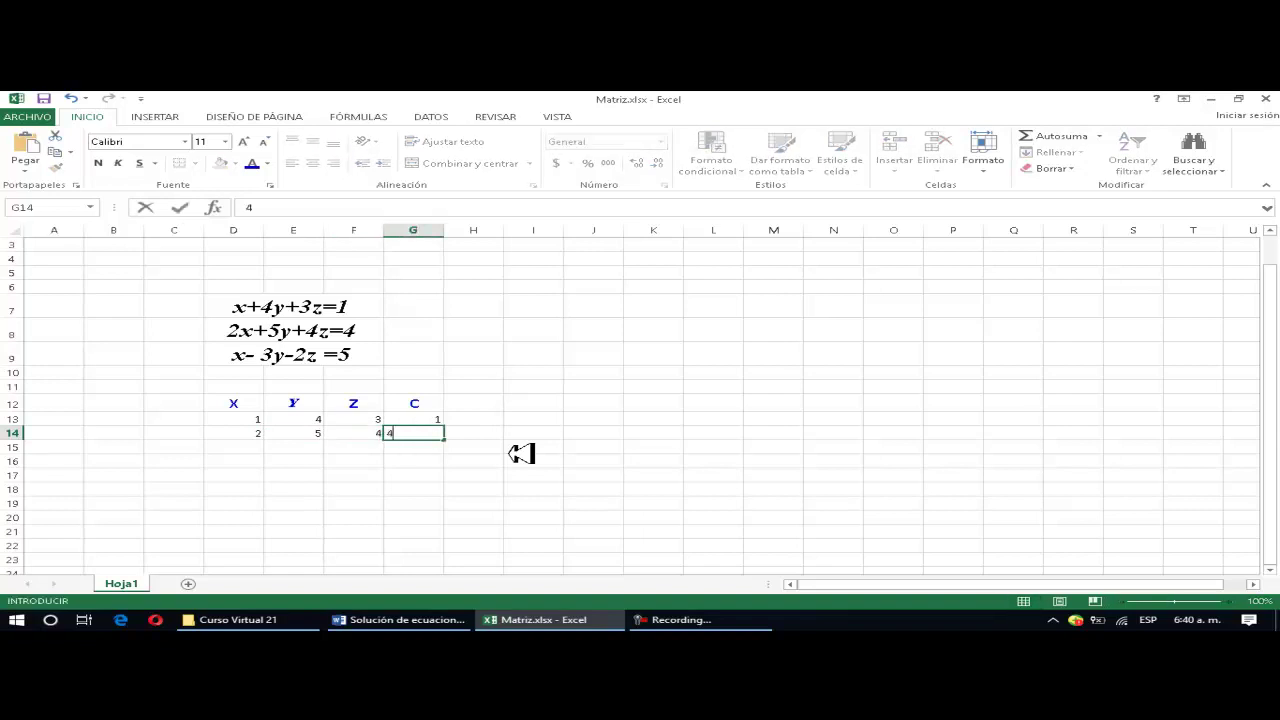
{"action": "key", "text": "Return"}
Enter the third equation's coefficients 1, -3, -2 and constant 5 in D15:G15
{"action": "key", "text": "Left"}
{"action": "key", "text": "Left"}
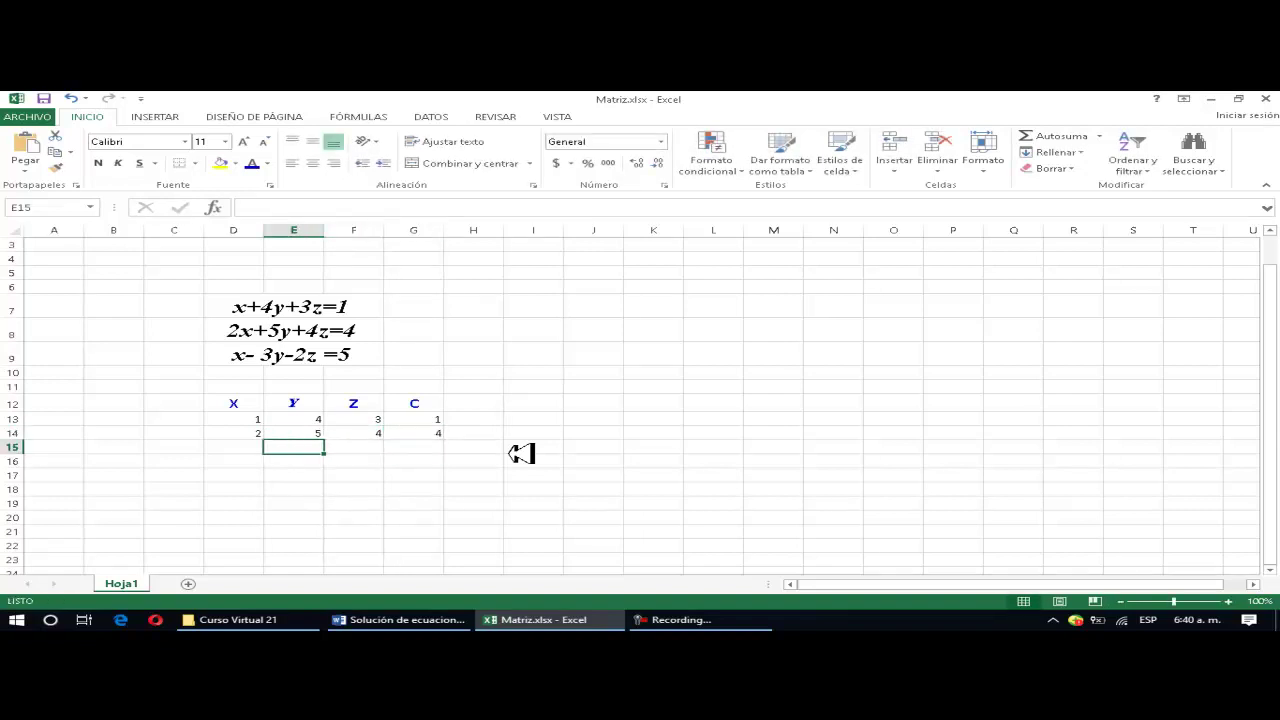
{"action": "key", "text": "Left"}
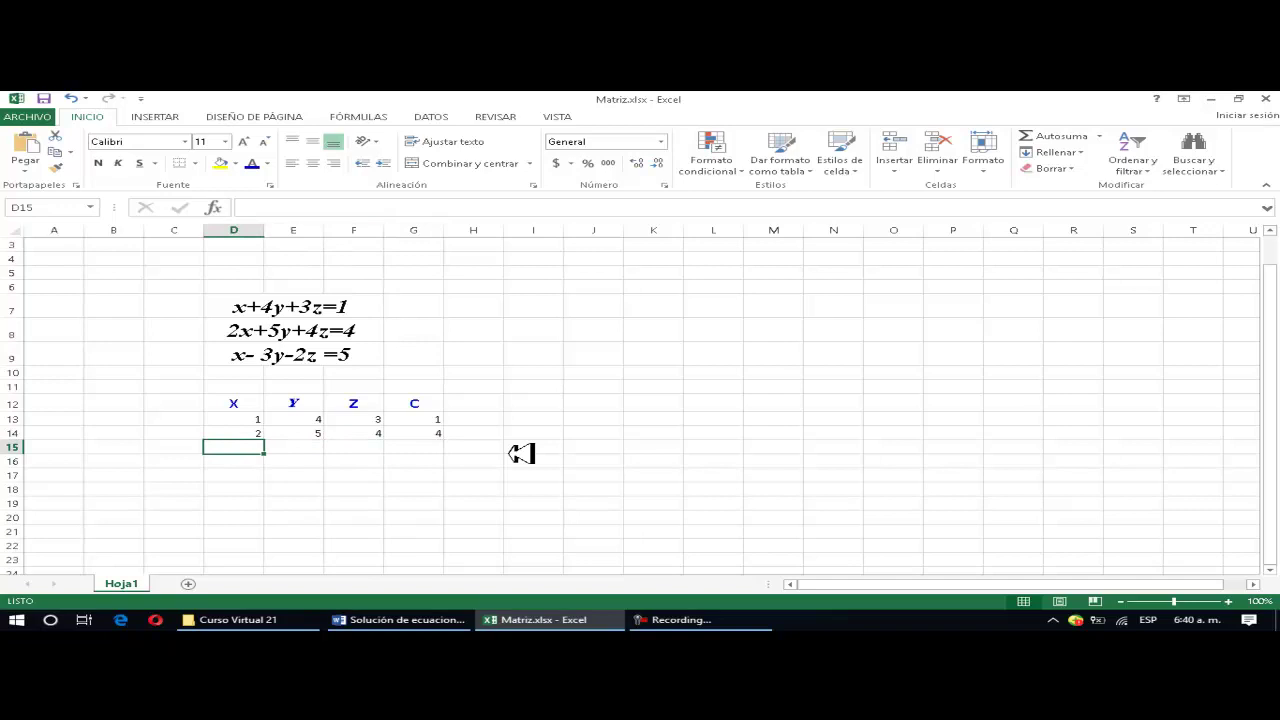
{"action": "type", "text": "1"}
{"action": "key", "text": "Tab"}
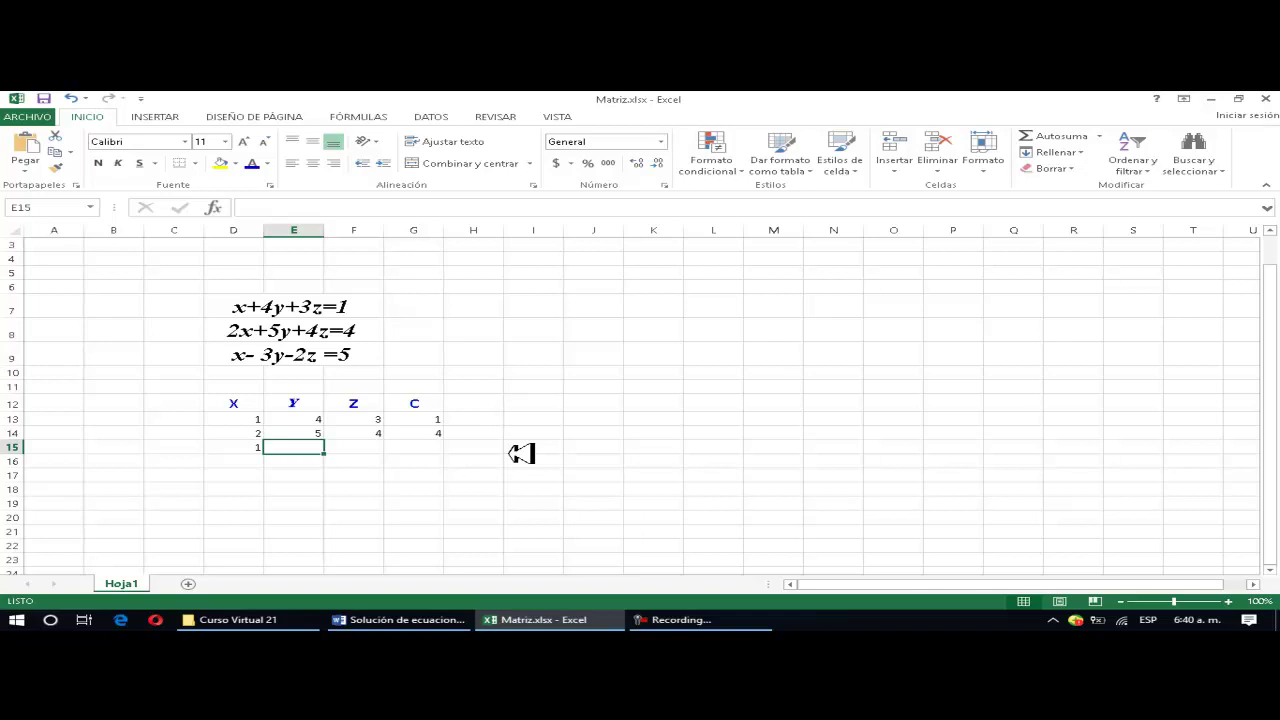
{"action": "type", "text": "-"}
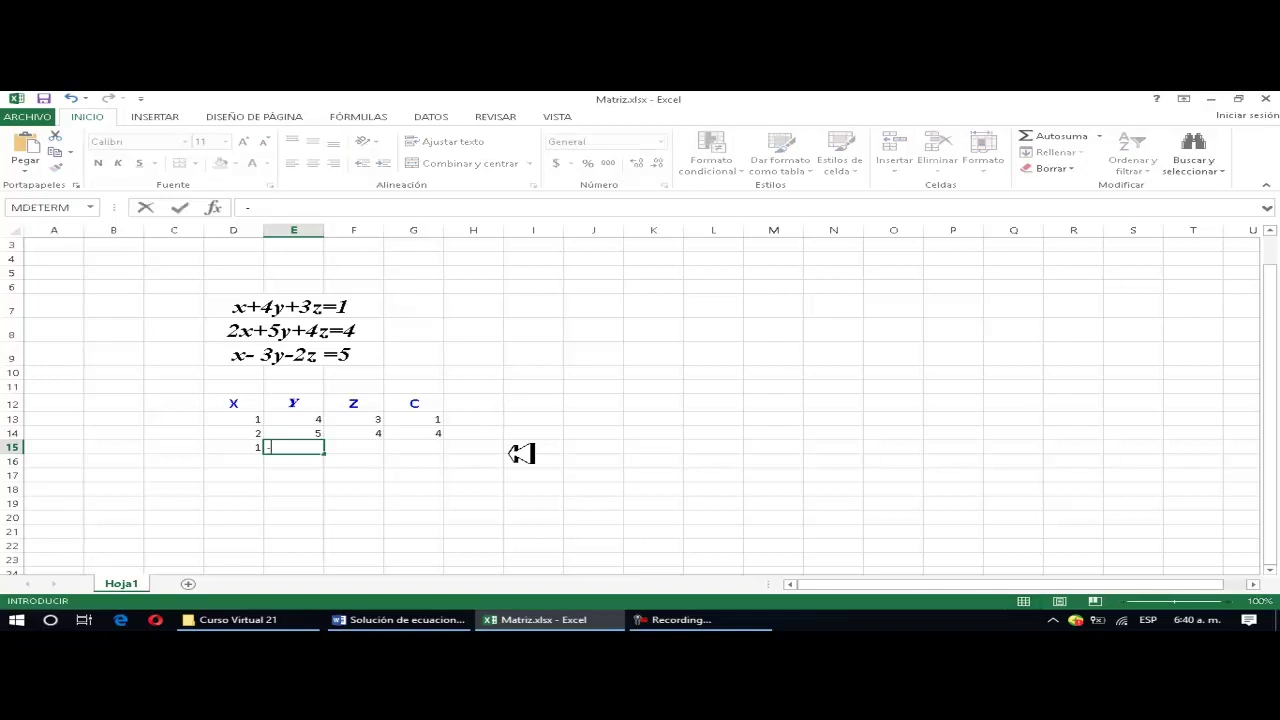
{"action": "type", "text": "3"}
{"action": "key", "text": "Tab"}
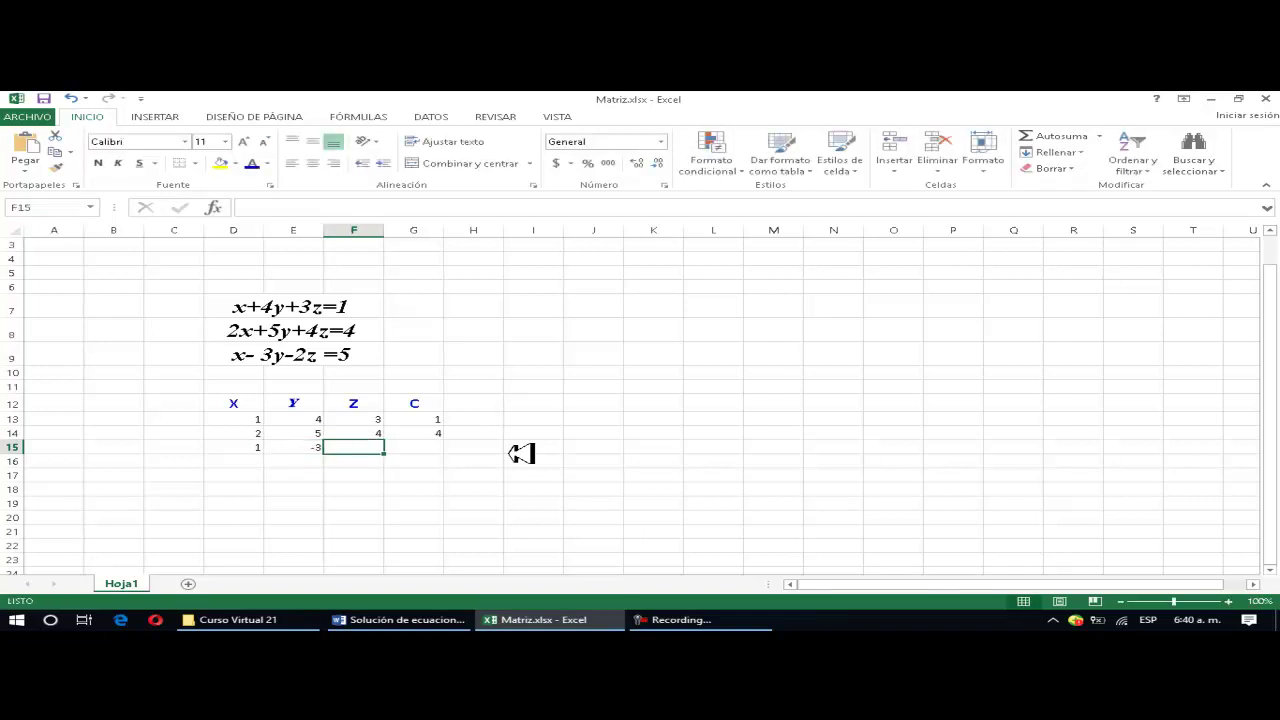
{"action": "type", "text": "-2"}
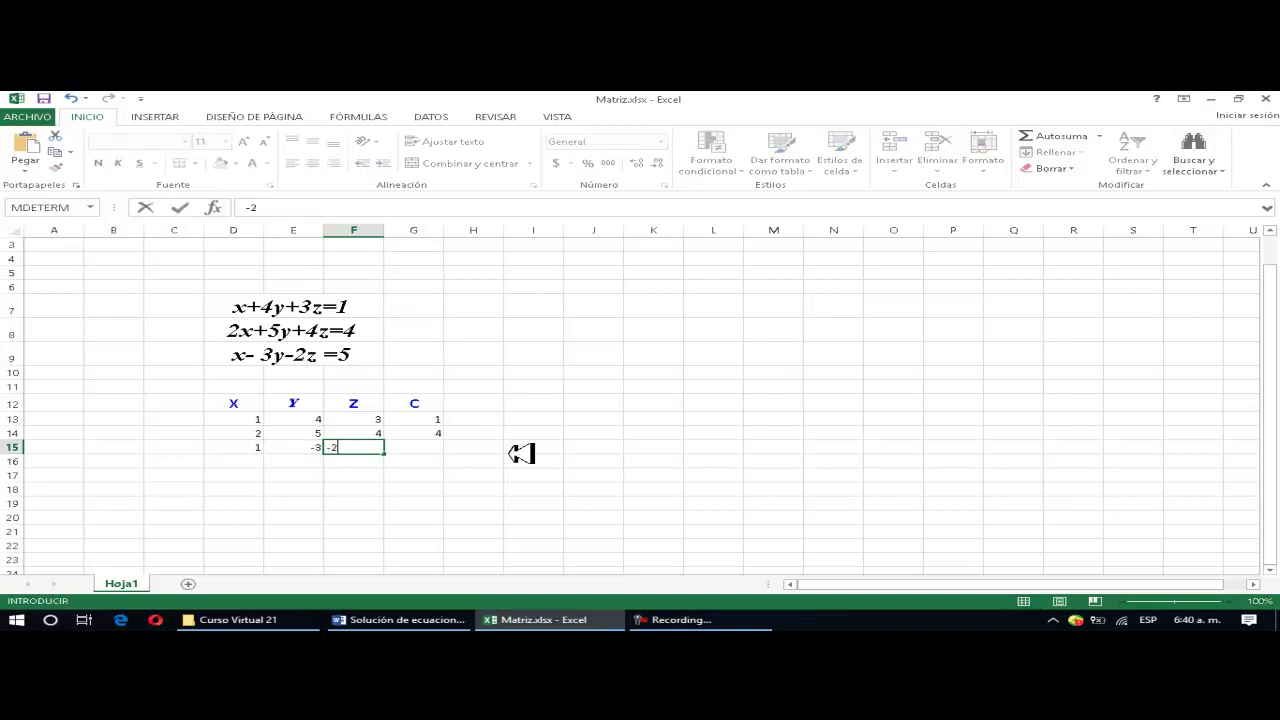
{"action": "key", "text": "Tab"}
{"action": "type", "text": "5"}
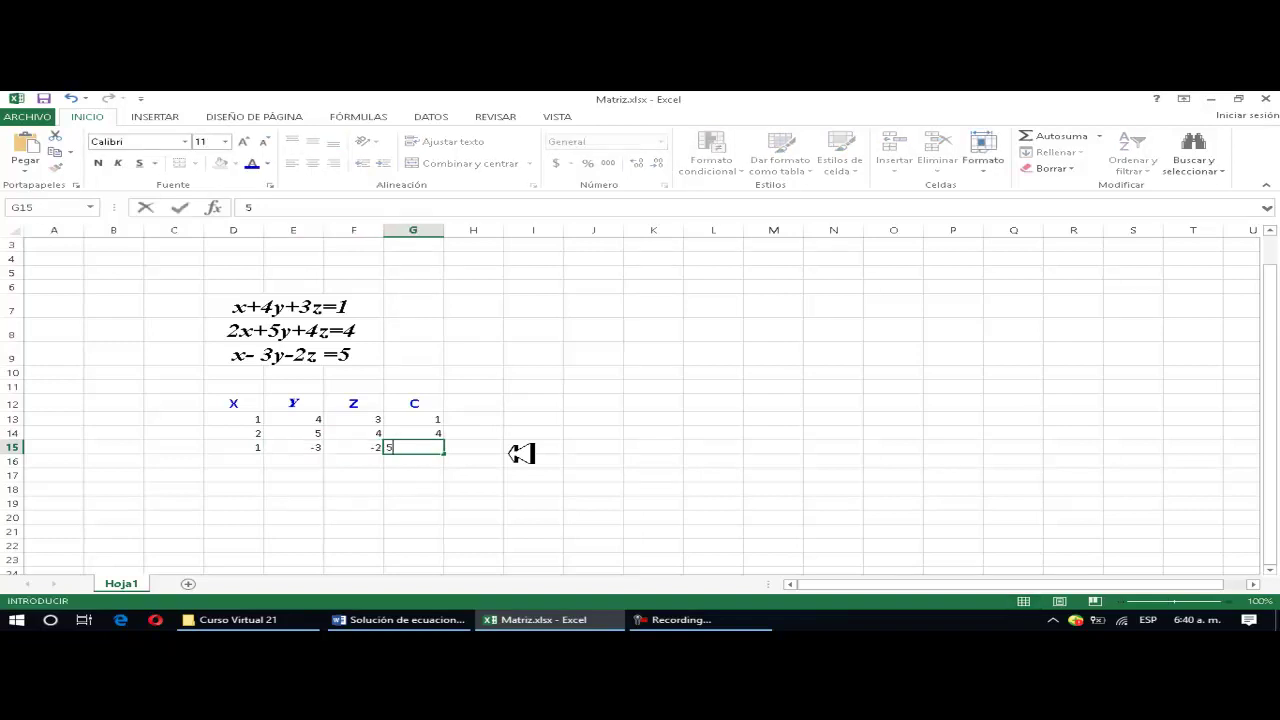
{"action": "left_click", "coordinate": [521, 453]}
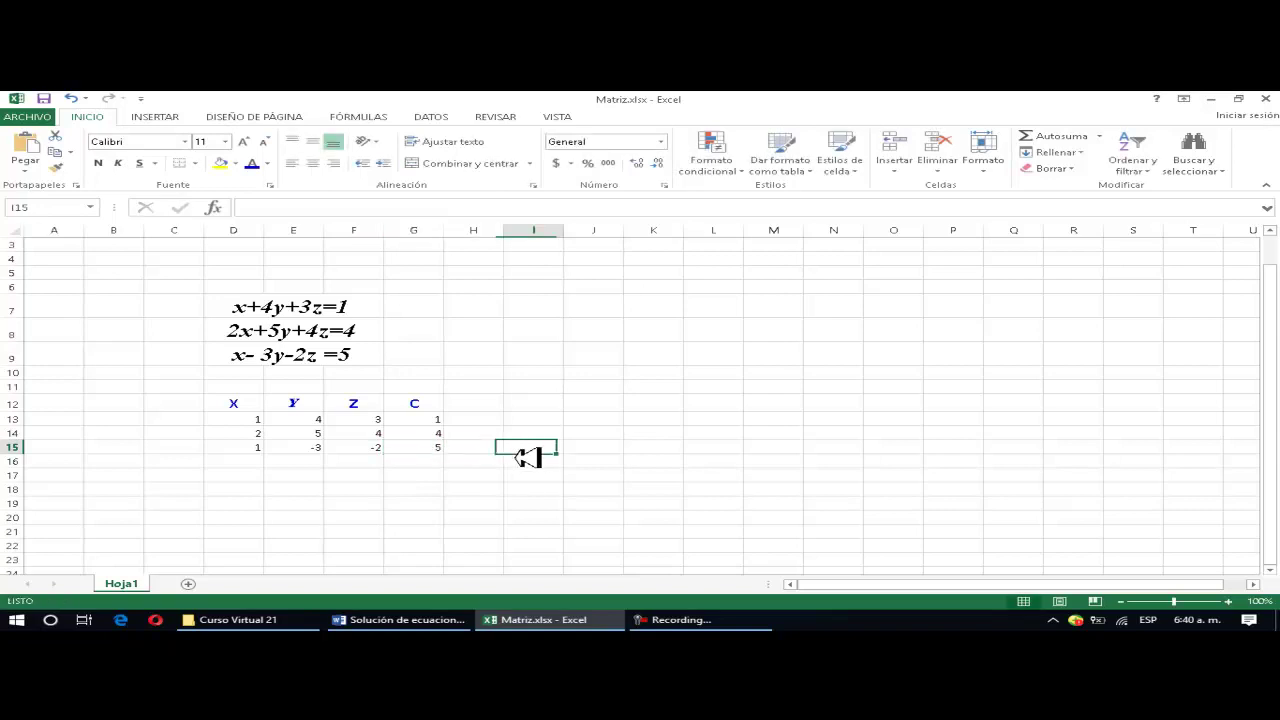
Apply a red left border to the constants in G13:G15
{"action": "left_click", "coordinate": [437, 418]}
{"action": "left_click_drag", "start_coordinate": [437, 418], "coordinate": [440, 447]}
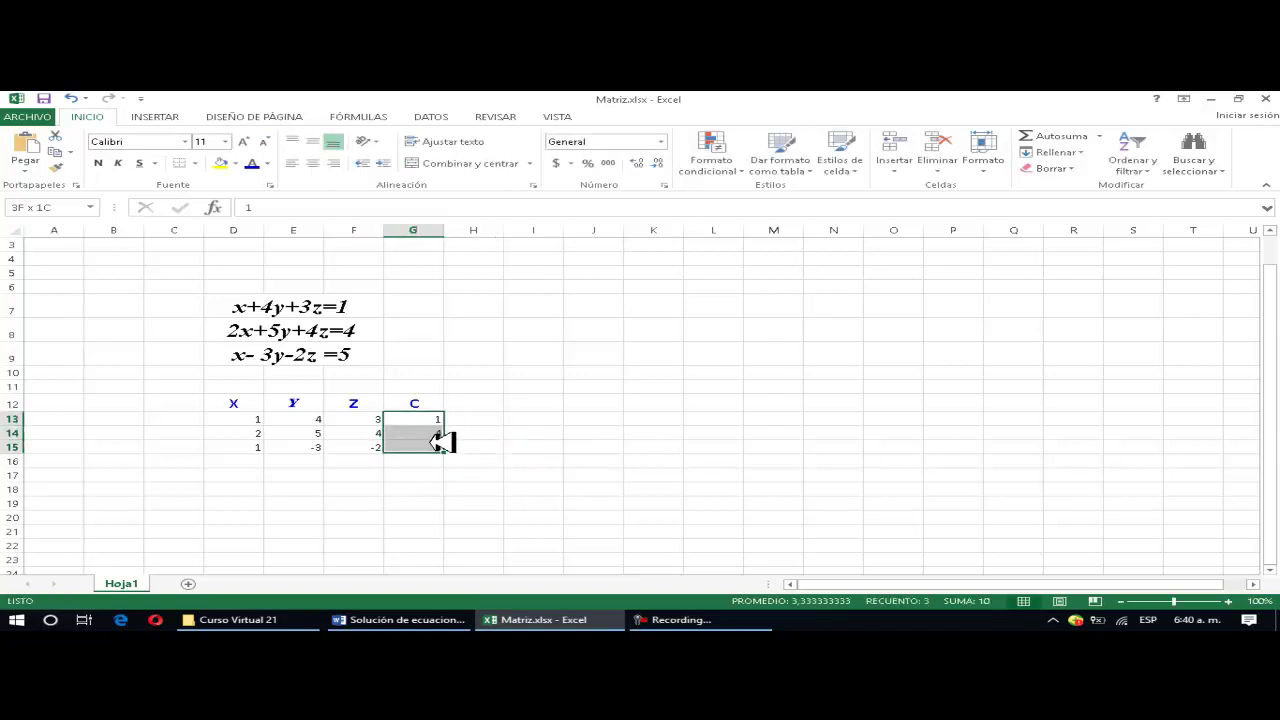
{"action": "left_click", "coordinate": [196, 164]}
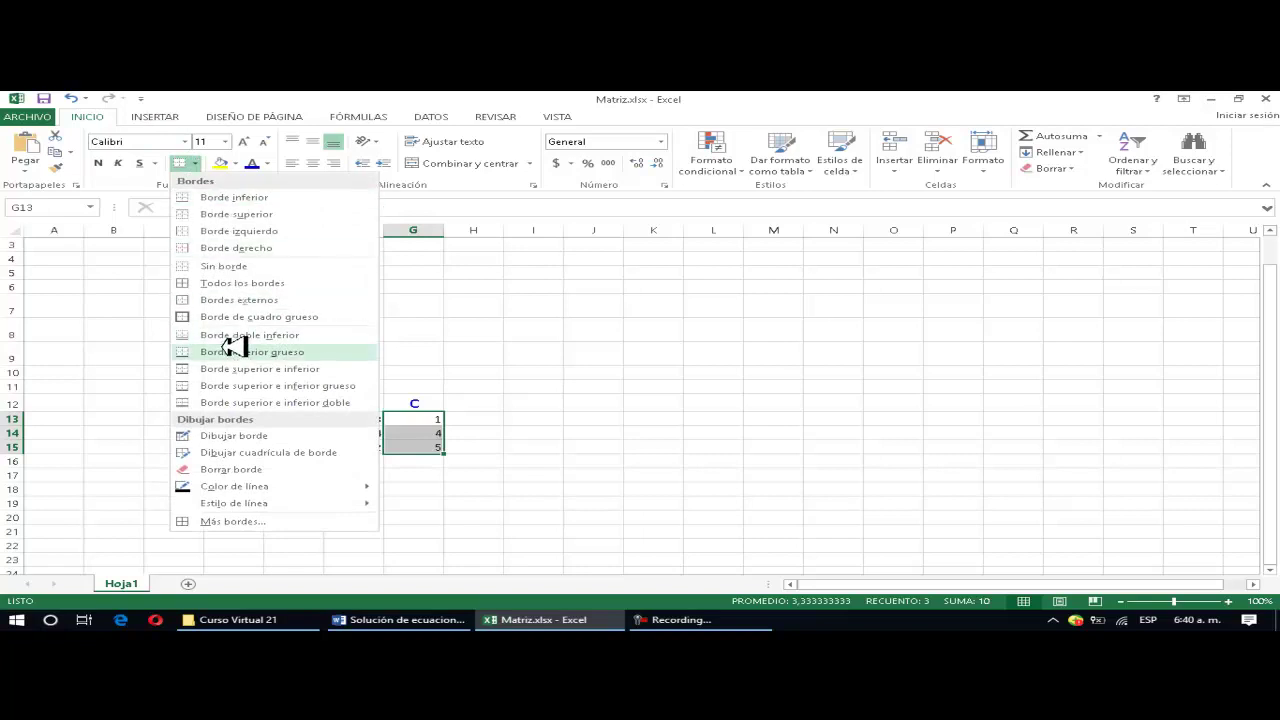
{"action": "left_click", "coordinate": [210, 231]}
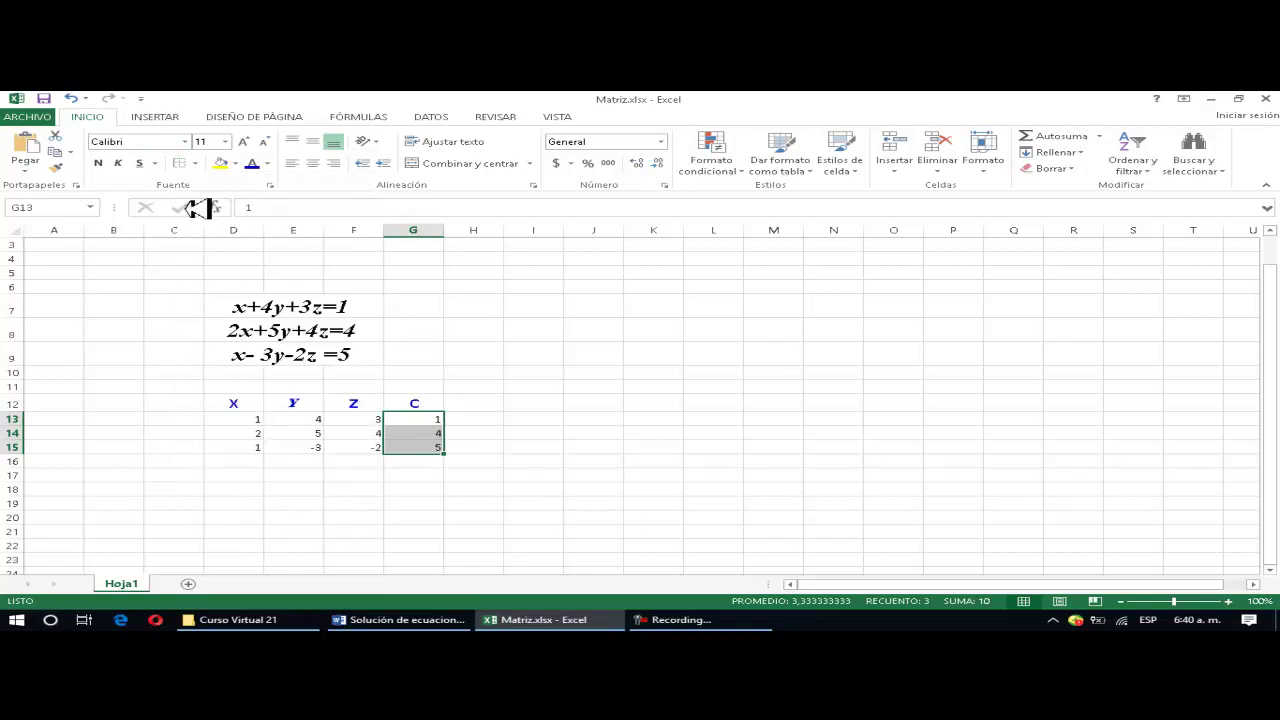
{"action": "left_click", "coordinate": [196, 164]}
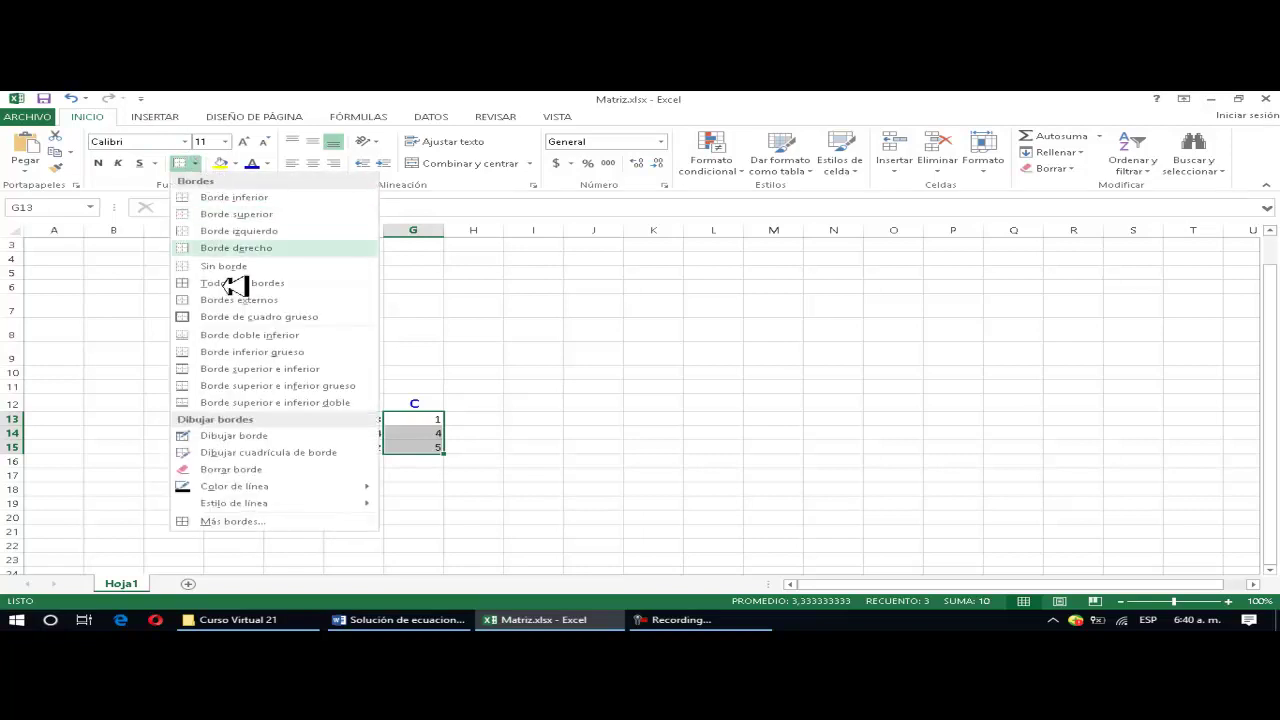
{"action": "left_click", "coordinate": [230, 521]}
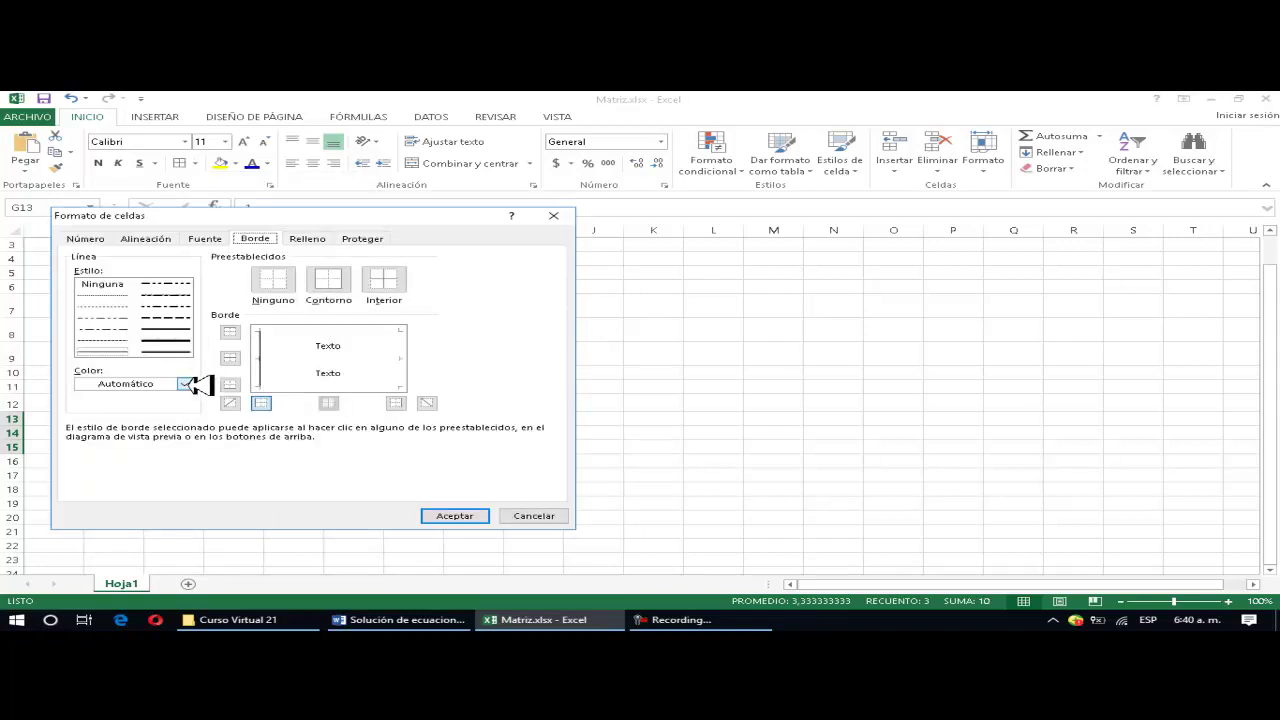
{"action": "left_click", "coordinate": [184, 384]}
{"action": "left_click", "coordinate": [100, 510]}
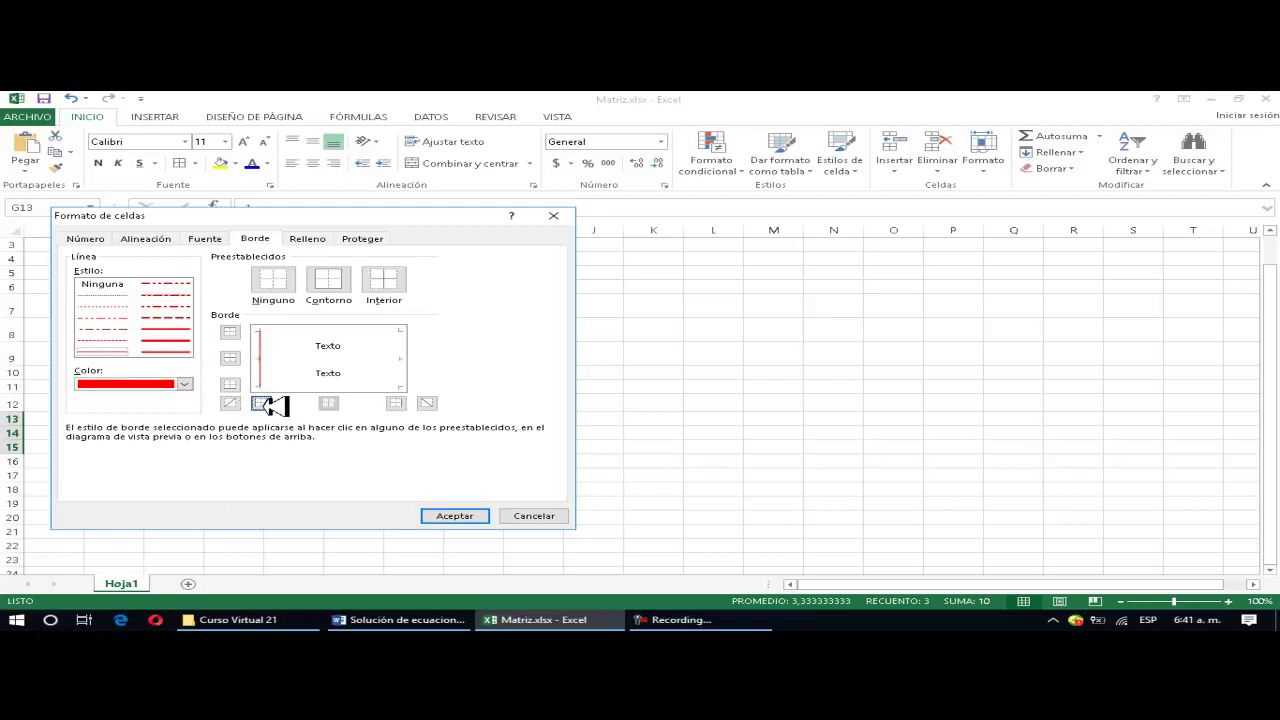
{"action": "left_click", "coordinate": [460, 515]}
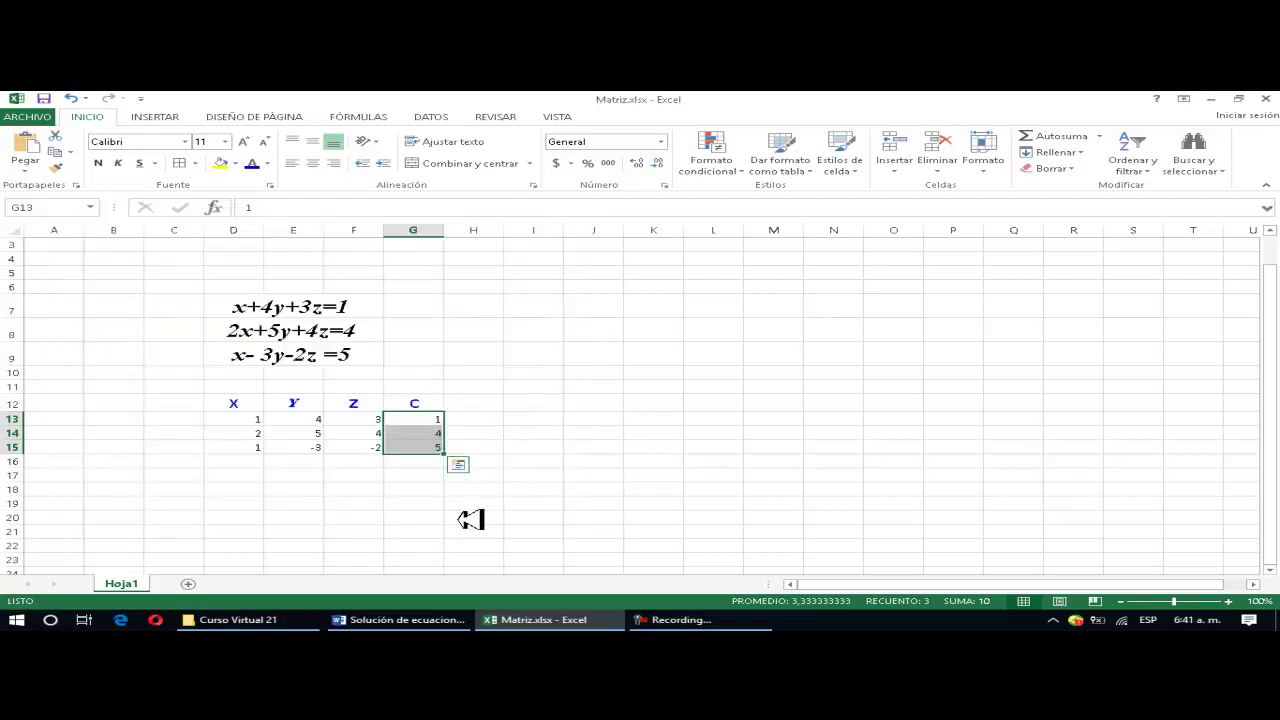
Center the matrix values in D13:G15 horizontally
{"action": "left_click", "coordinate": [466, 516]}
{"action": "left_click_drag", "start_coordinate": [258, 420], "coordinate": [436, 450]}
{"action": "left_click", "coordinate": [318, 161]}
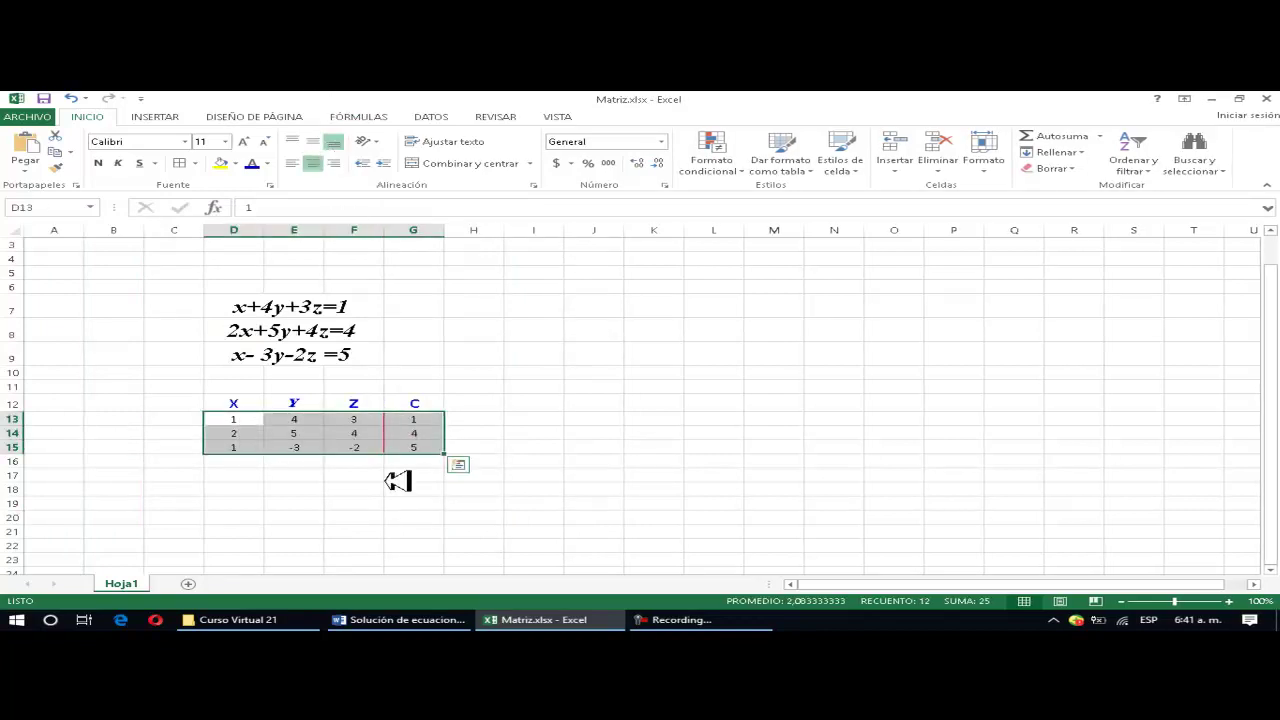
Enter the matrix inverse formula =MINVERSA(D13:F15) for the coefficient matrix in cell D18
{"action": "left_click", "coordinate": [252, 489]}
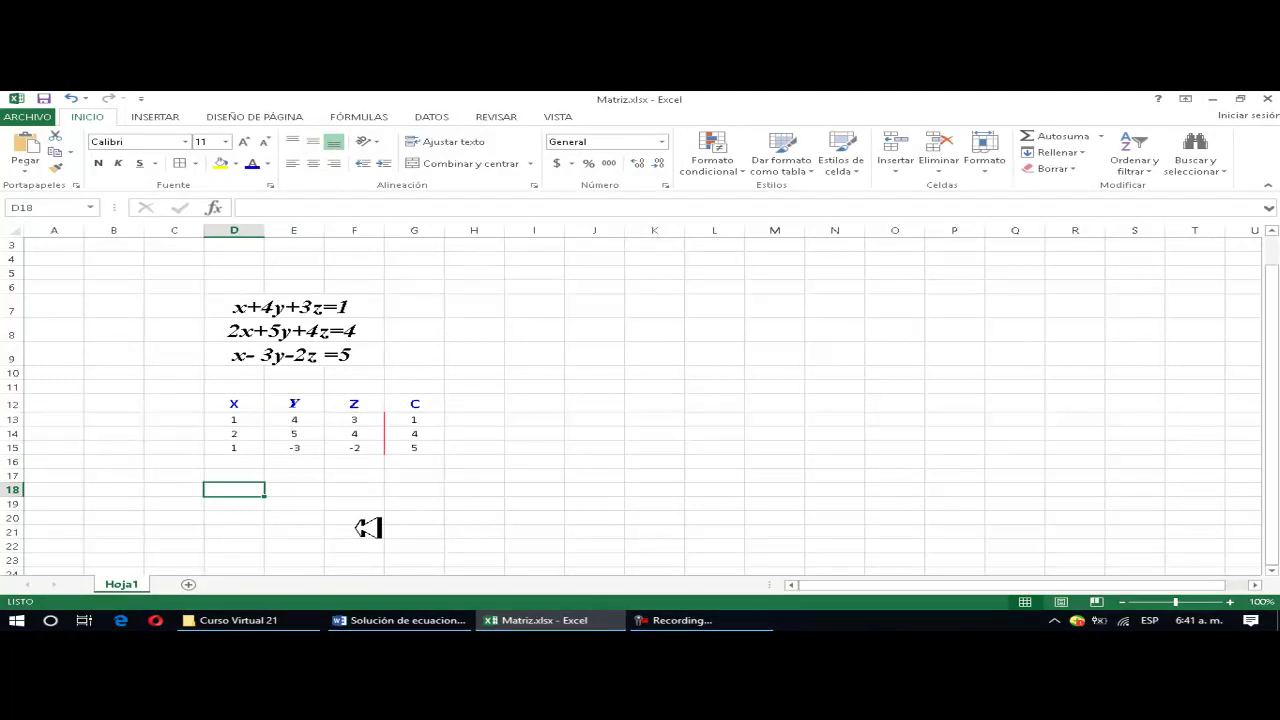
{"action": "type", "text": "="}
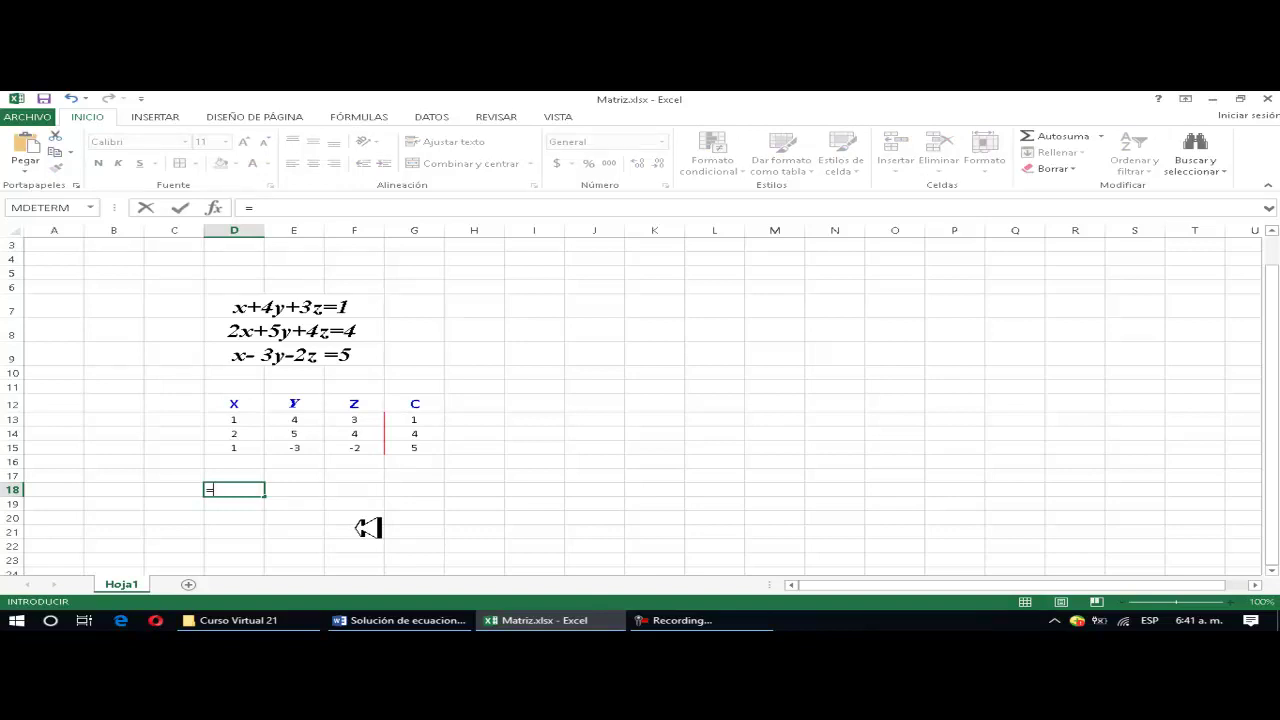
{"action": "type", "text": "mi"}
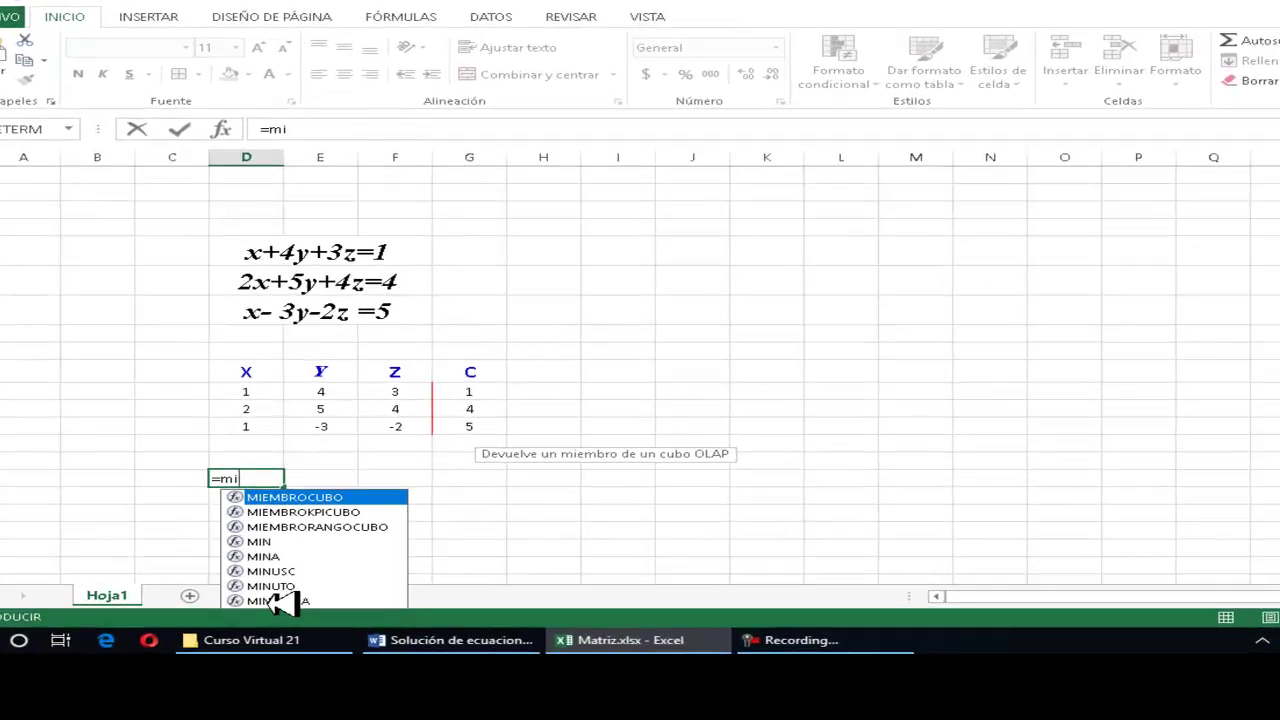
{"action": "left_click", "coordinate": [260, 588]}
{"action": "double_click", "coordinate": [330, 641]}
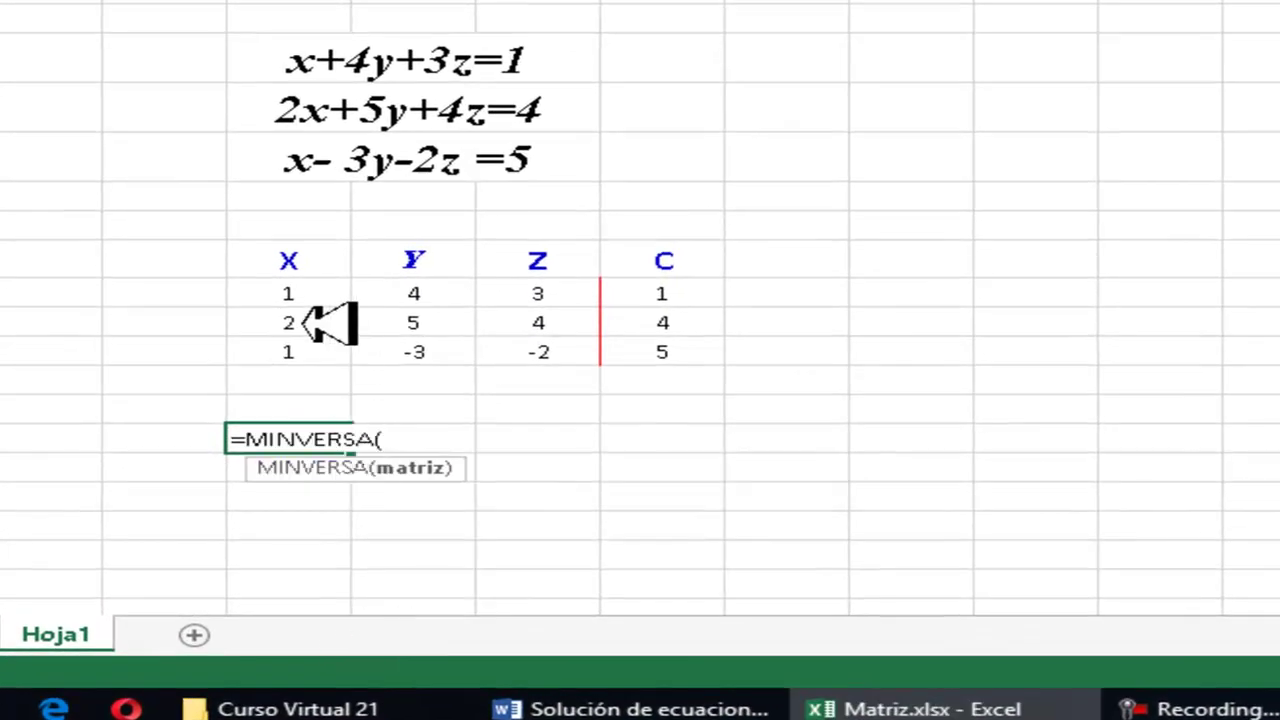
{"action": "left_click_drag", "start_coordinate": [302, 297], "coordinate": [533, 352]}
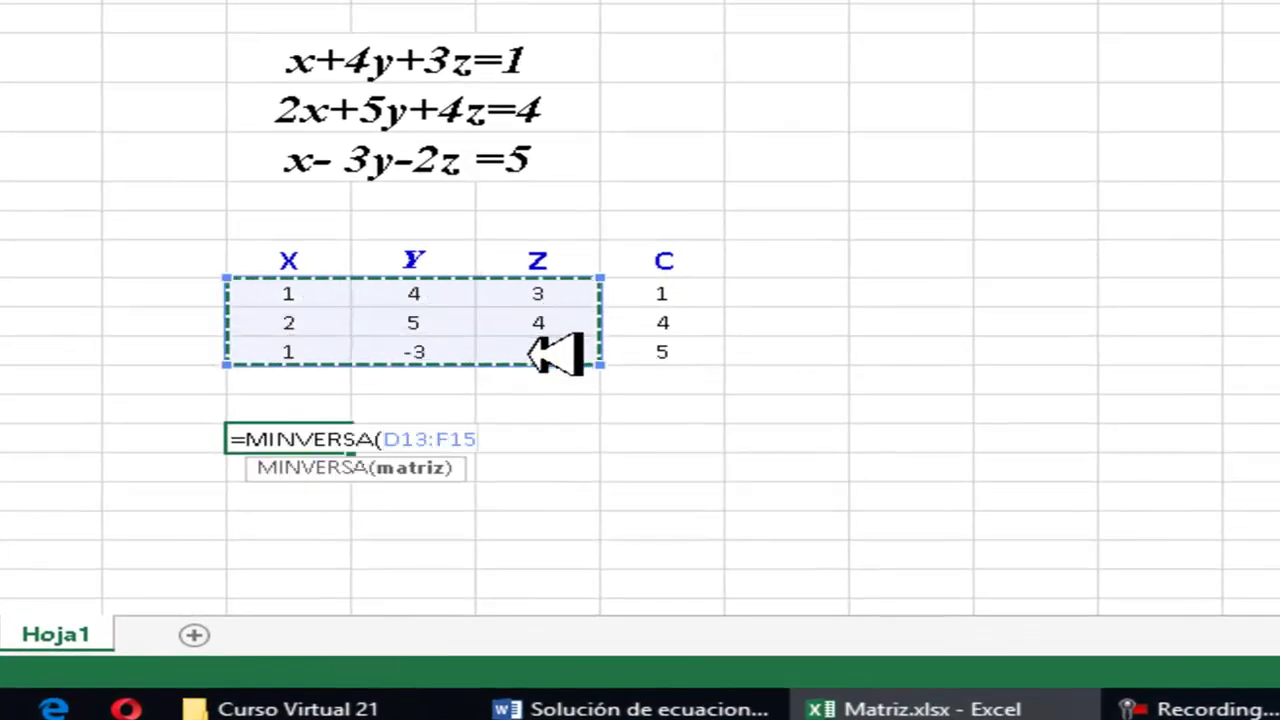
{"action": "type", "text": ")"}
{"action": "key", "text": "Return"}
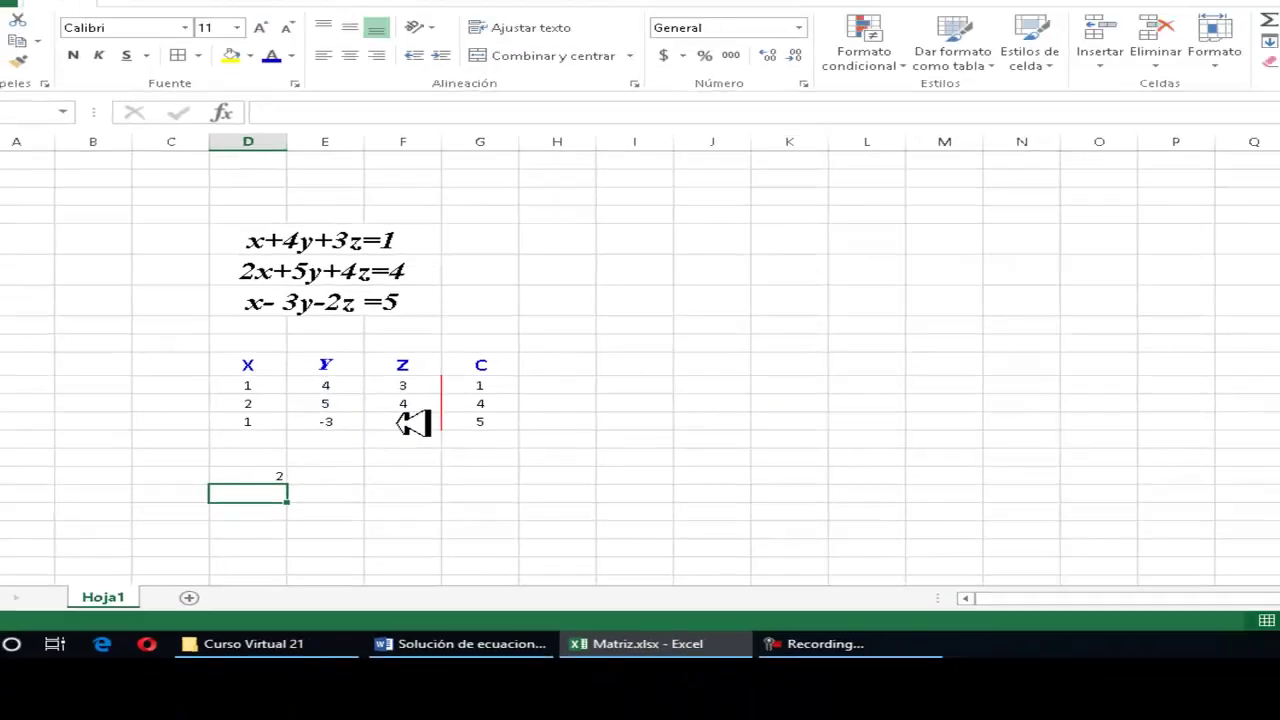
Apply the matrix inverse formula in D18 as an array formula across D18:F20 and center the cells horizontally
{"action": "scroll", "coordinate": [397, 478], "scroll_direction": "down", "scroll_amount": 1}
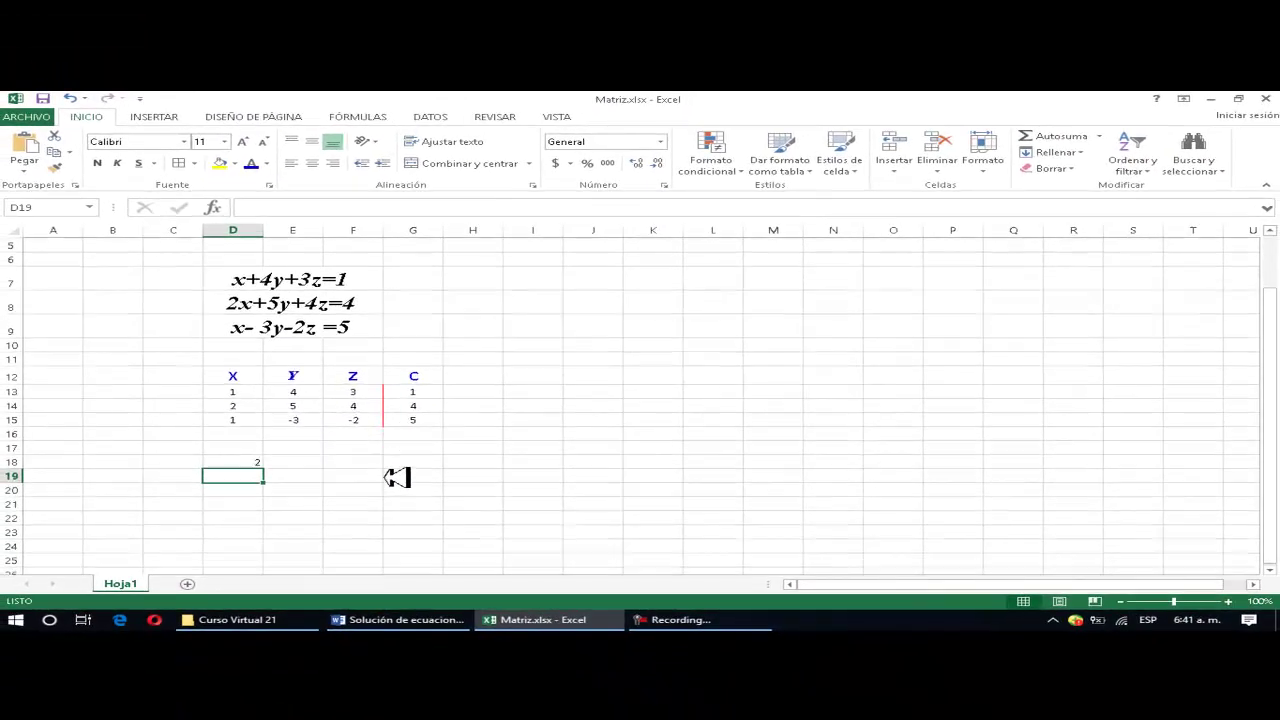
{"action": "left_click", "coordinate": [251, 460]}
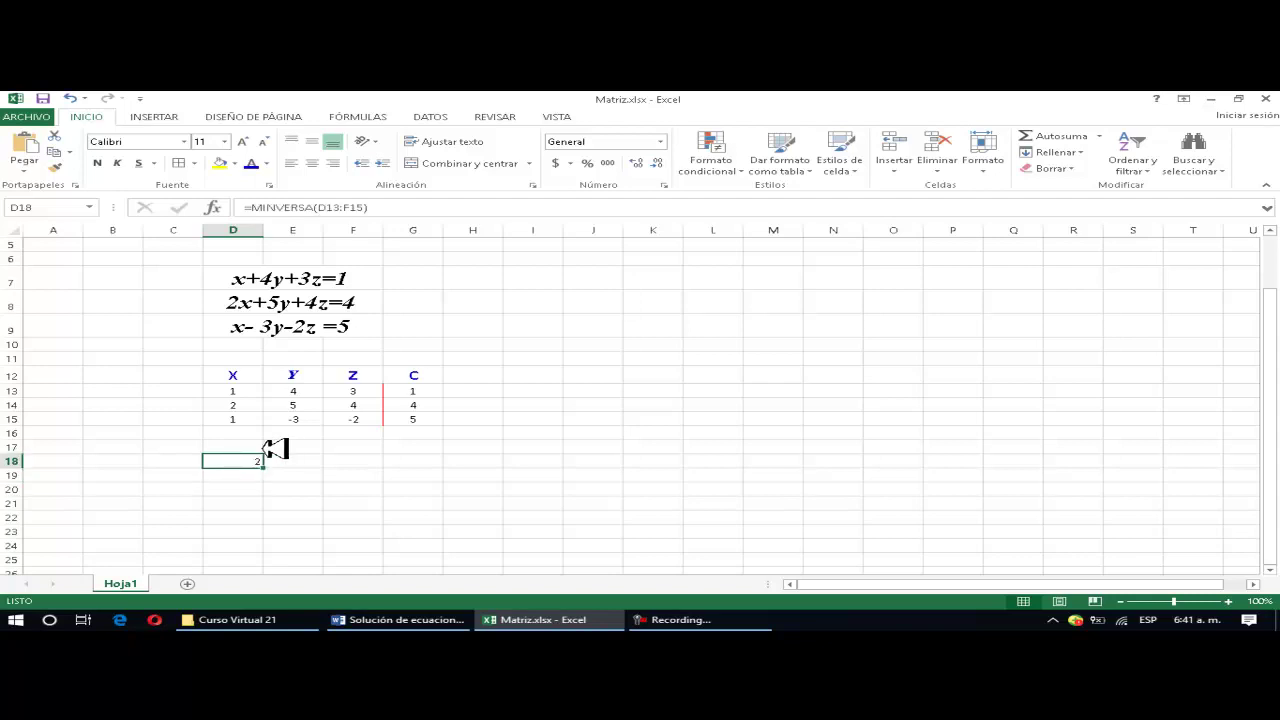
{"action": "key", "text": "shift+Right"}
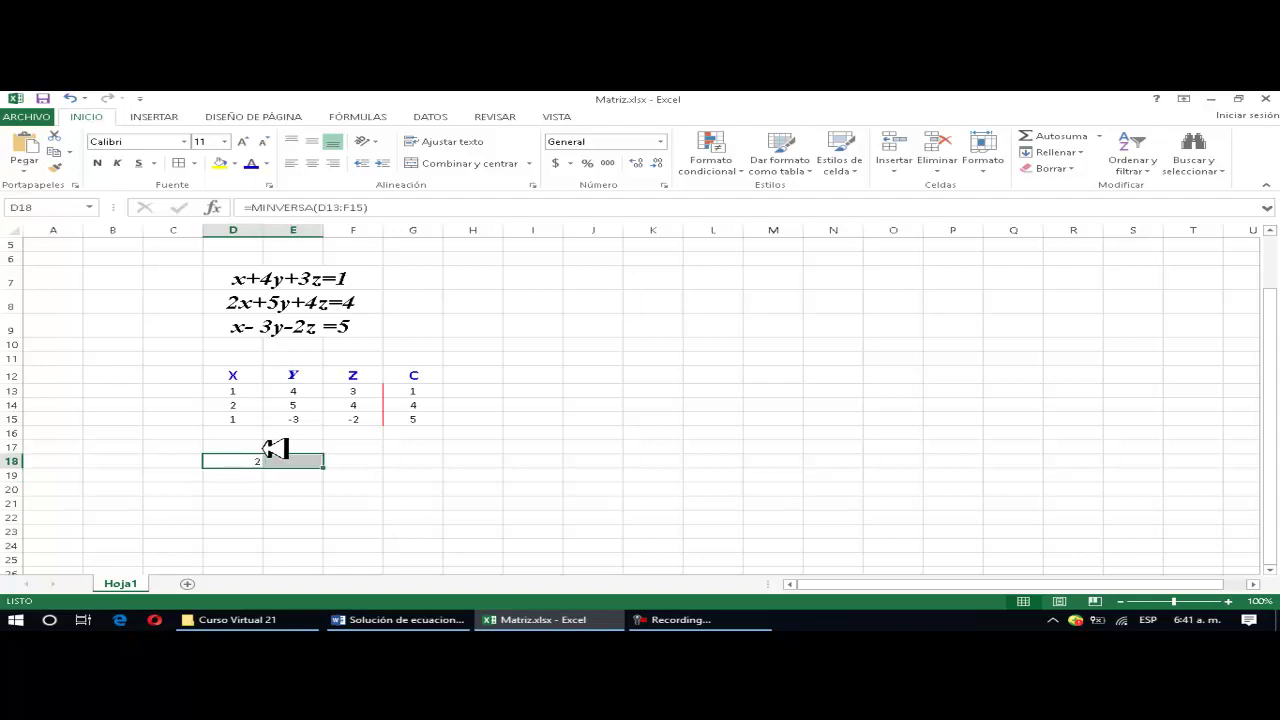
{"action": "key", "text": "shift+Right"}
{"action": "key", "text": "shift+Down"}
{"action": "key", "text": "shift+Down"}
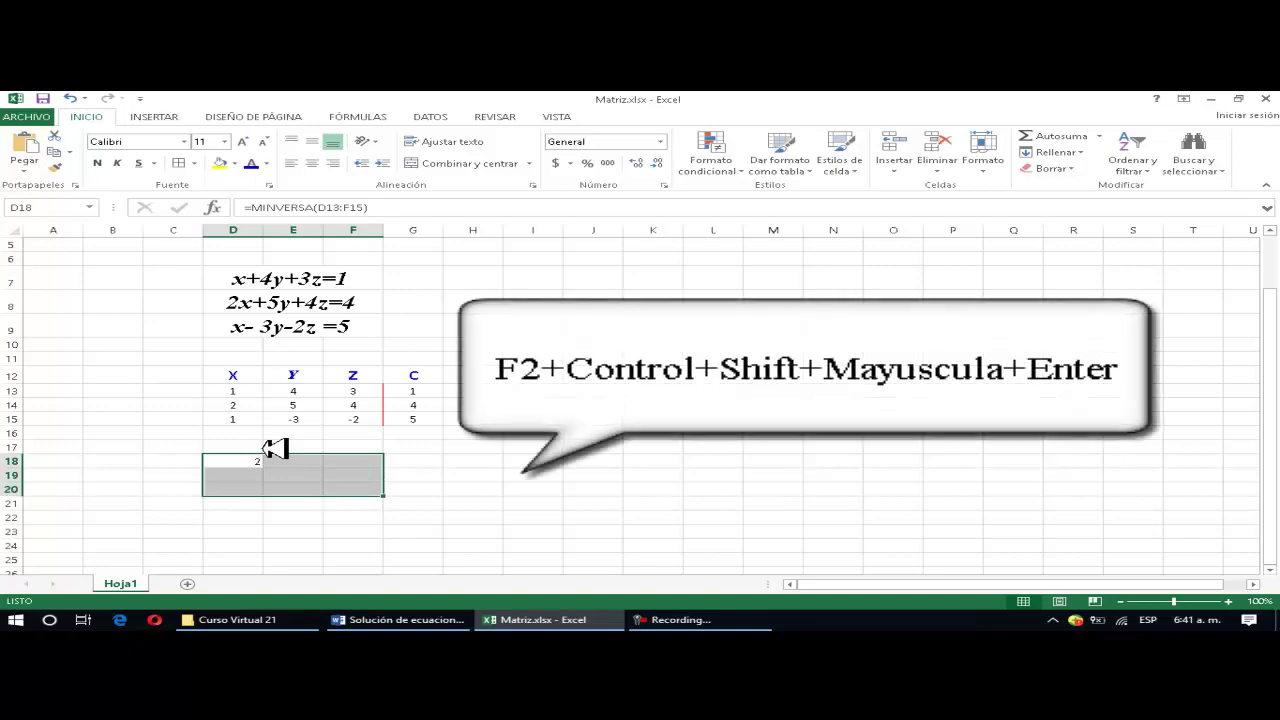
{"action": "key", "text": "F2"}
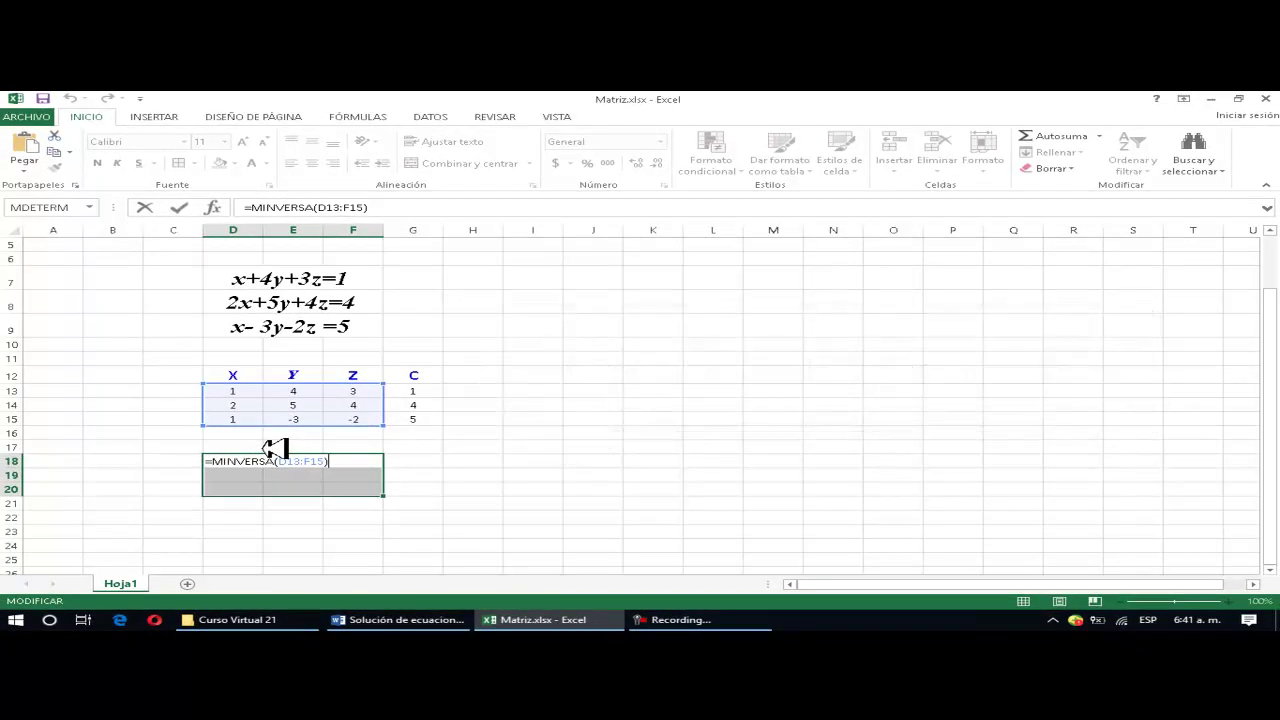
{"action": "key", "text": "ctrl+shift+Return"}
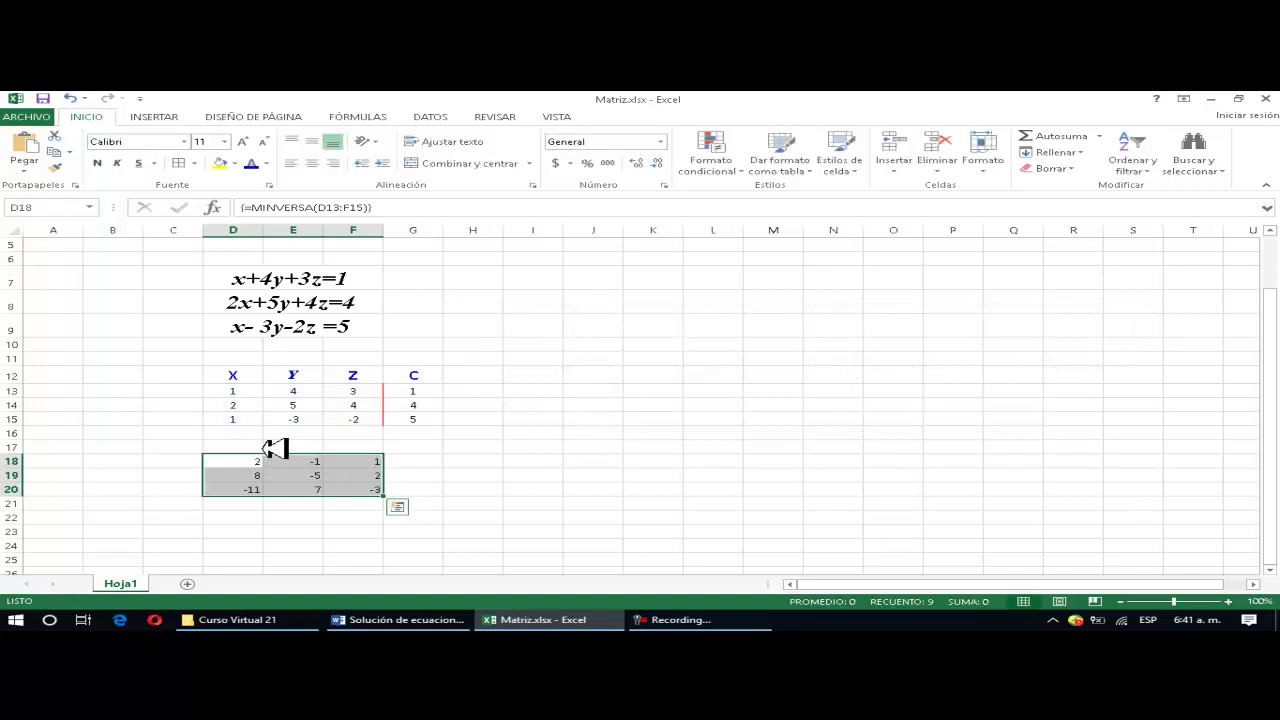
{"action": "left_click", "coordinate": [318, 163]}
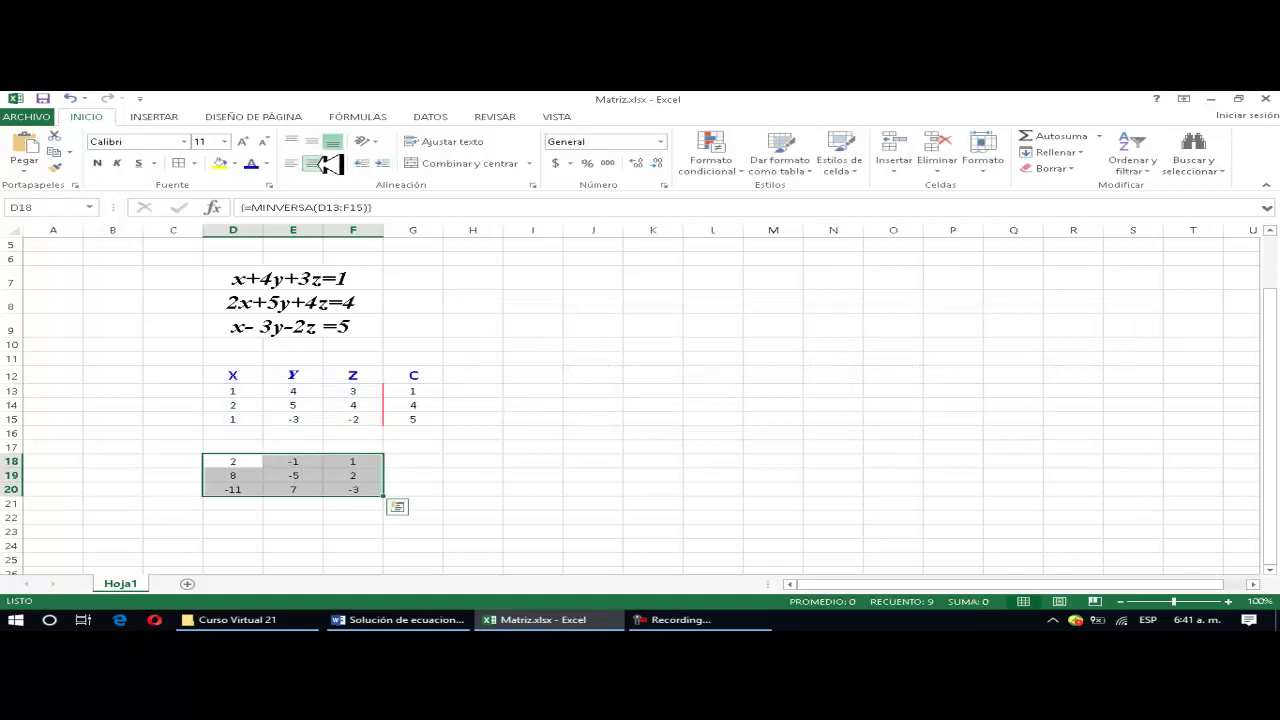
Enter the labels X, Y and Z in H18:H20, centered and in blue font
{"action": "left_click", "coordinate": [487, 461]}
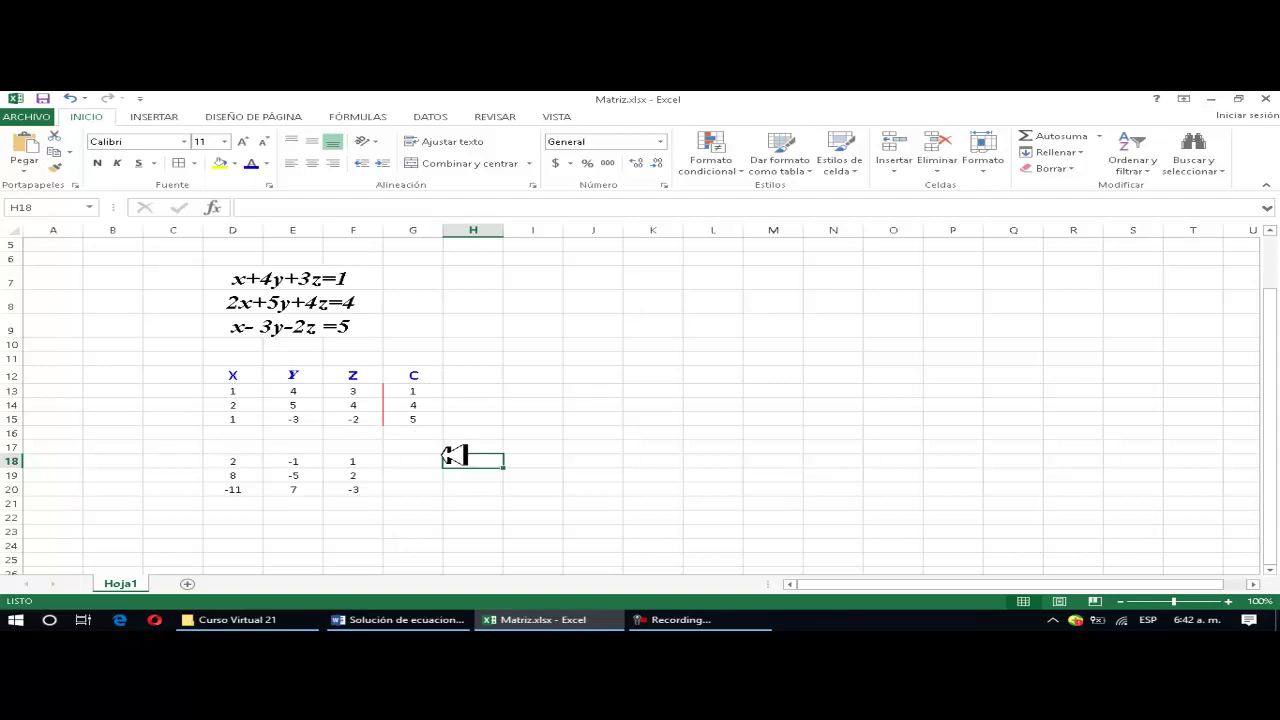
{"action": "key", "text": "Return"}
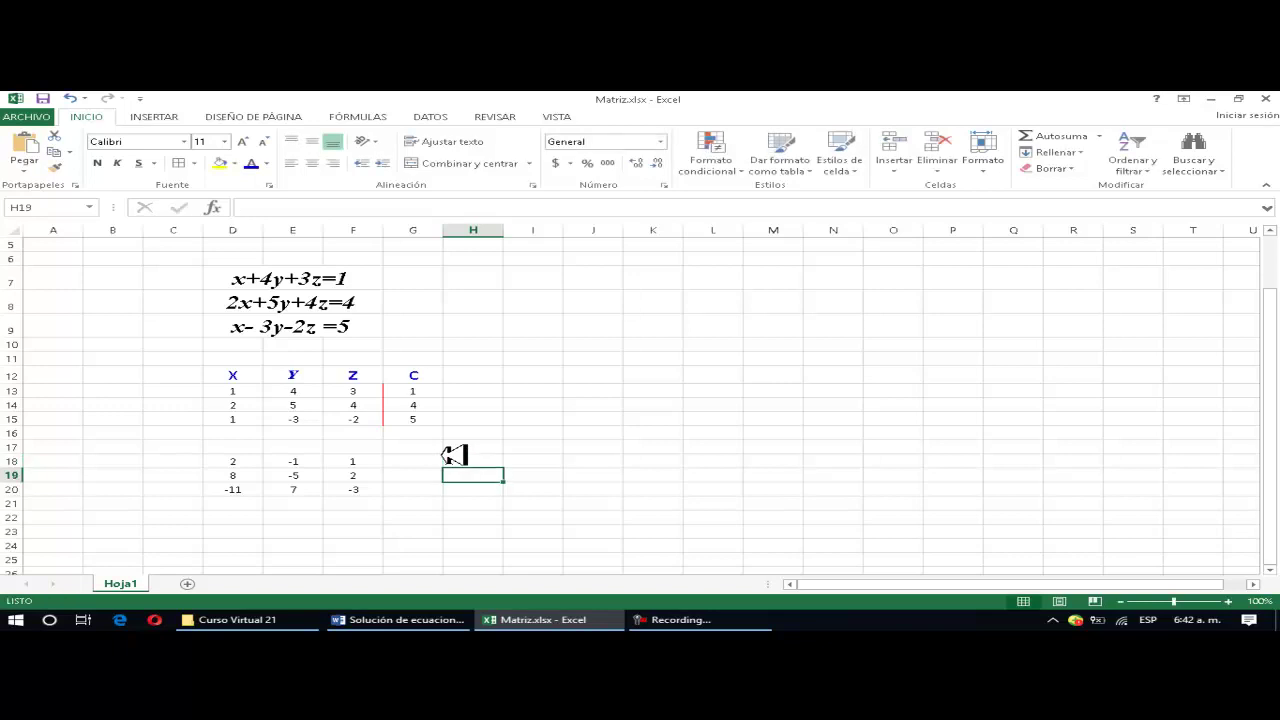
{"action": "type", "text": "Y"}
{"action": "key", "text": "Return"}
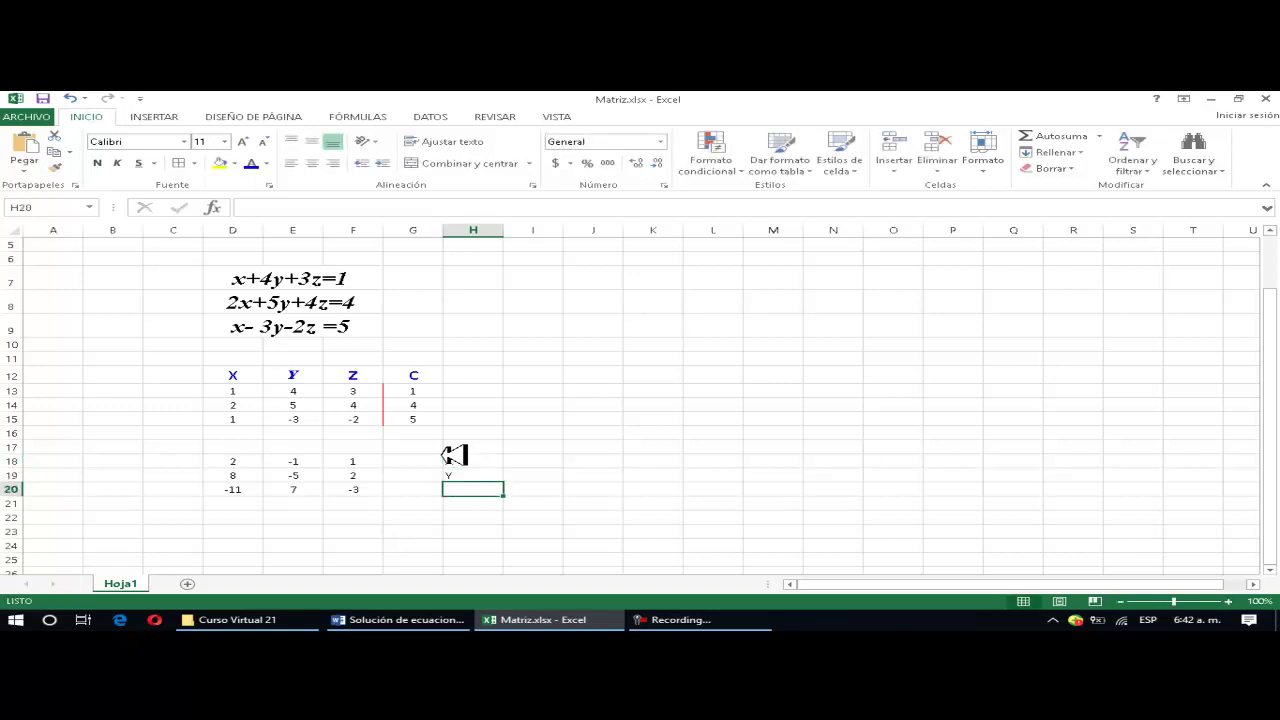
{"action": "type", "text": "Z"}
{"action": "left_click_drag", "start_coordinate": [500, 460], "coordinate": [500, 490]}
{"action": "left_click", "coordinate": [312, 163]}
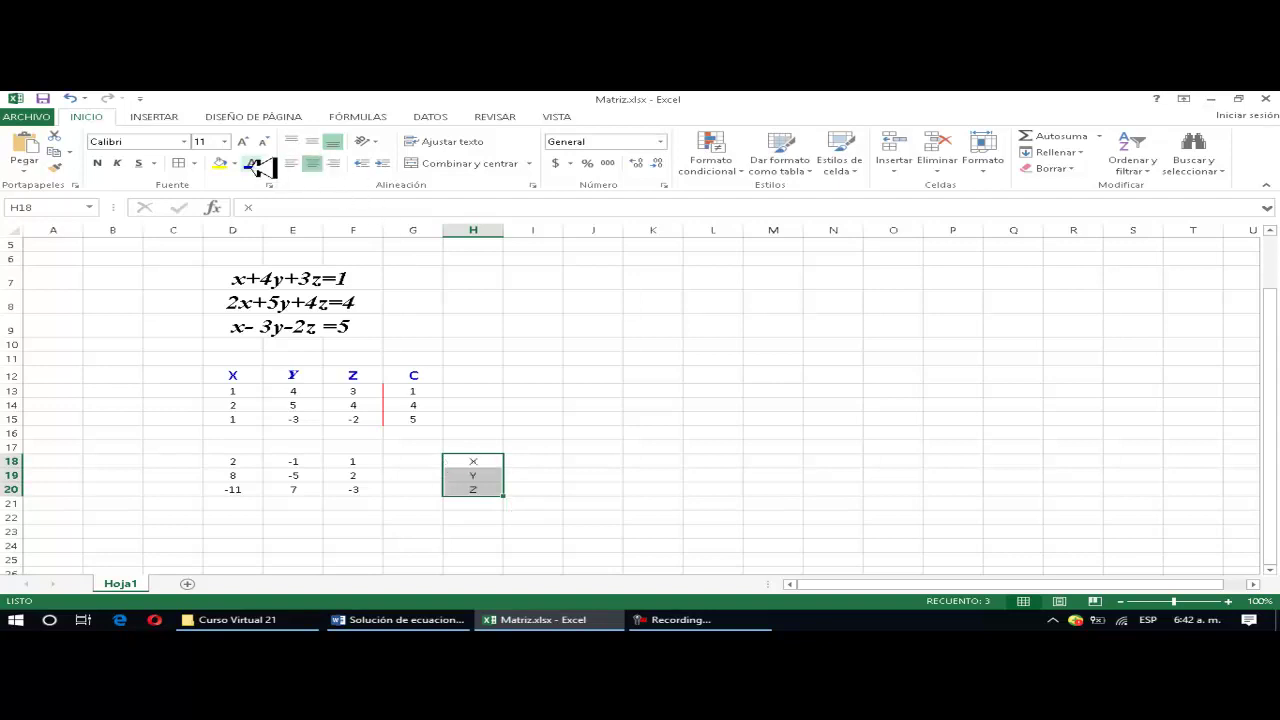
Enter the matrix product formula =MMULT(D18:F20;G13:G15) in cell I18, multiplying the inverse by the constants
{"action": "left_click", "coordinate": [547, 462]}
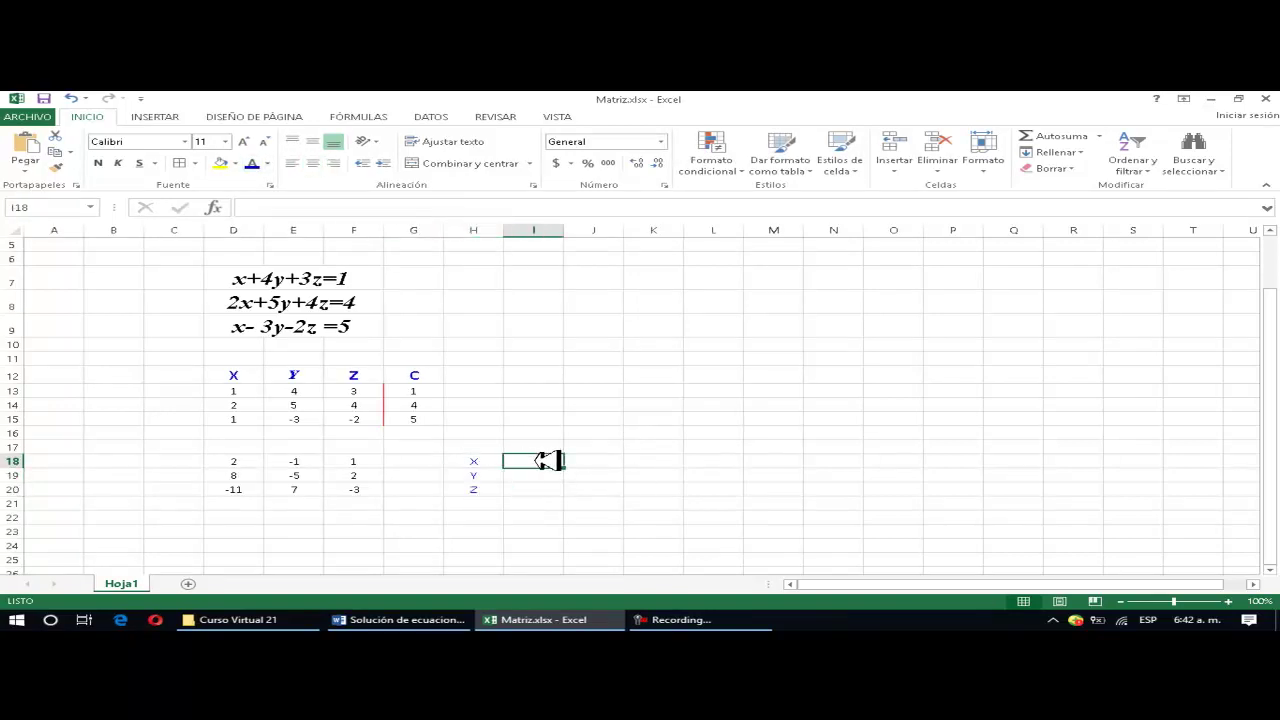
{"action": "type", "text": "="}
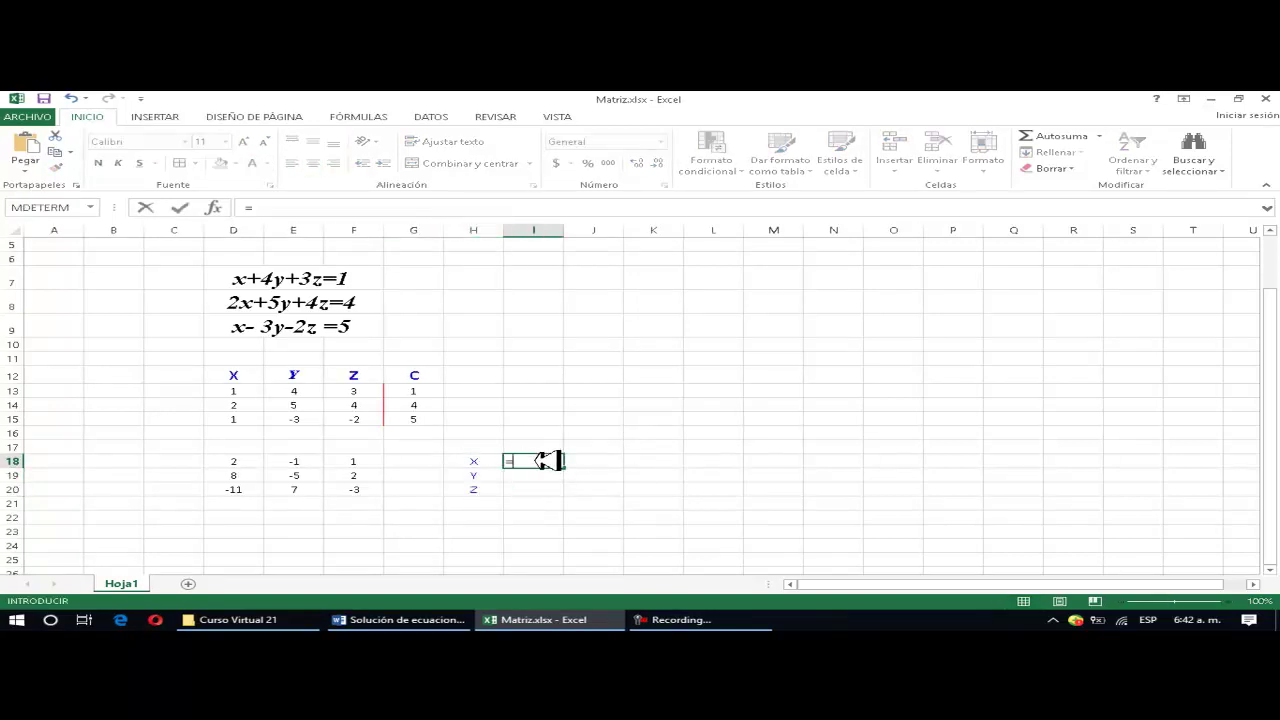
{"action": "type", "text": "MM"}
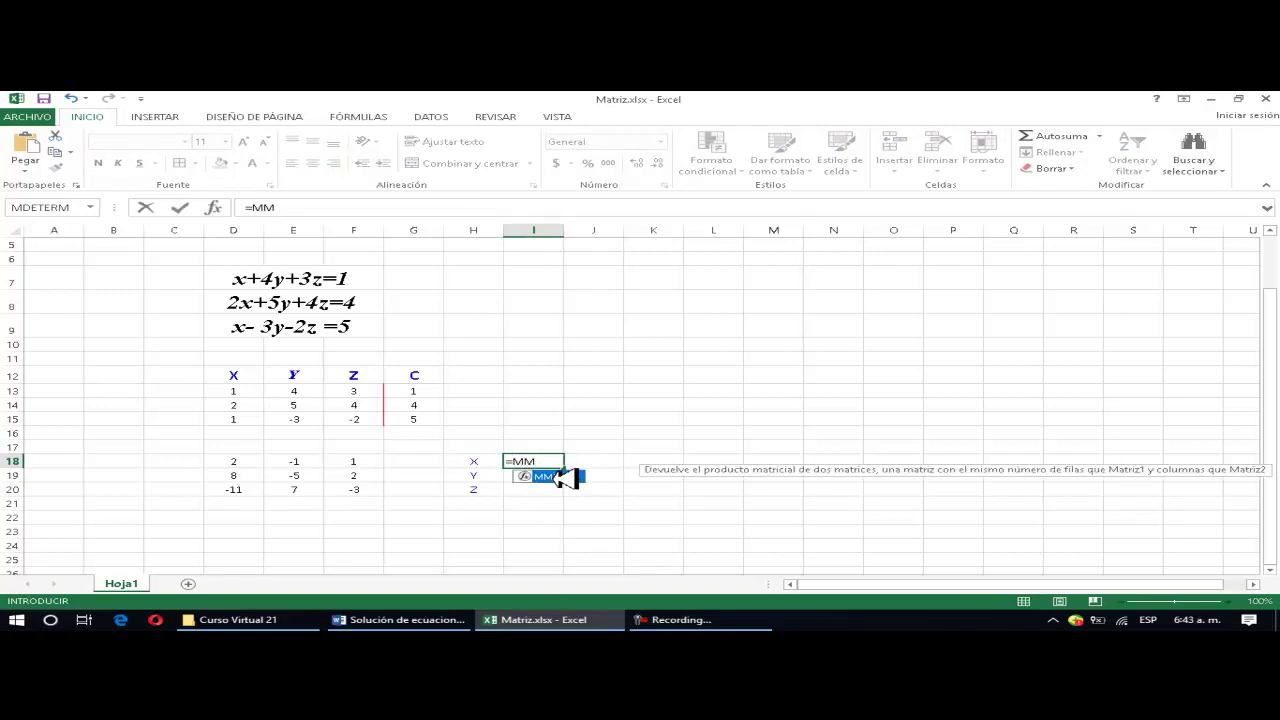
{"action": "double_click", "coordinate": [557, 475]}
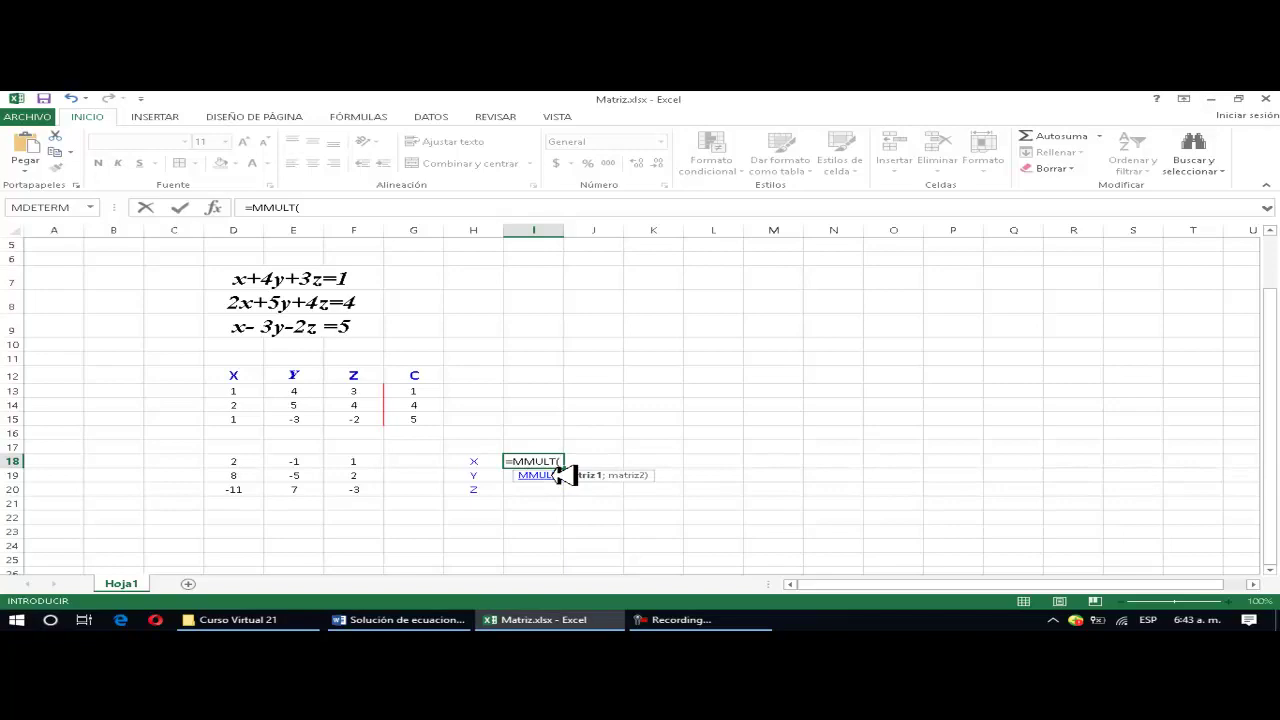
{"action": "left_click_drag", "start_coordinate": [255, 461], "coordinate": [355, 487]}
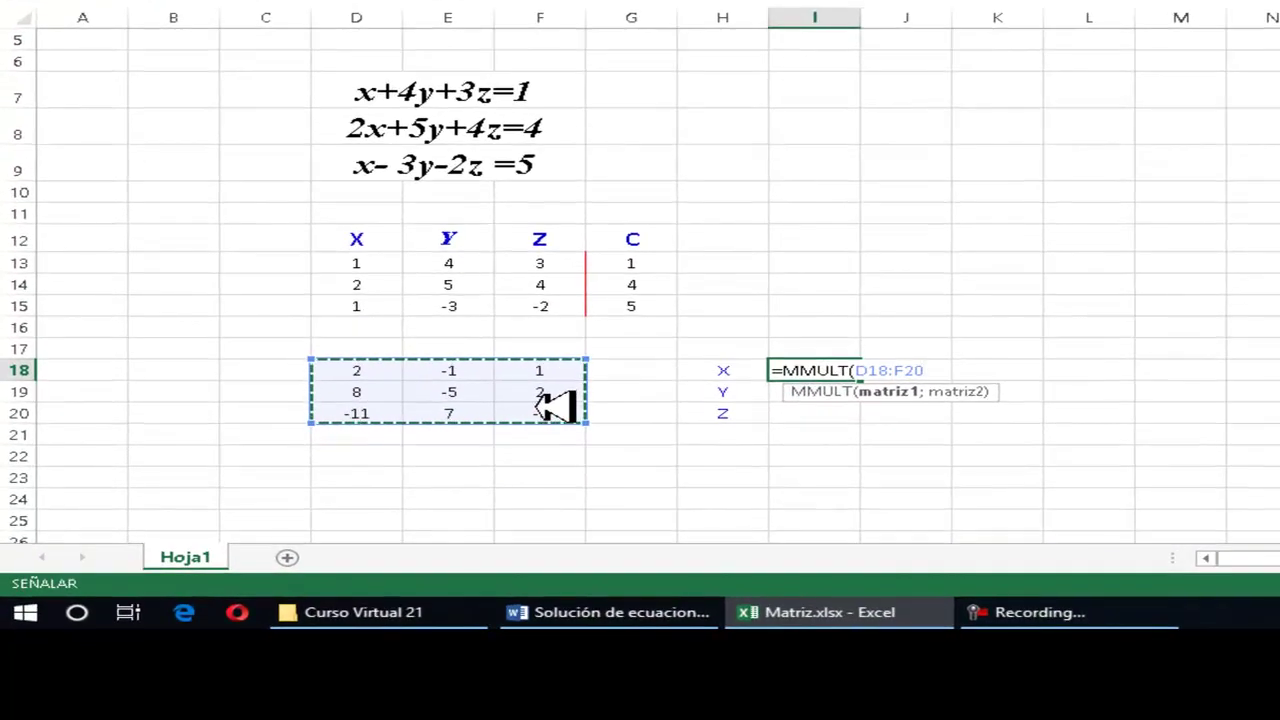
{"action": "type", "text": ";"}
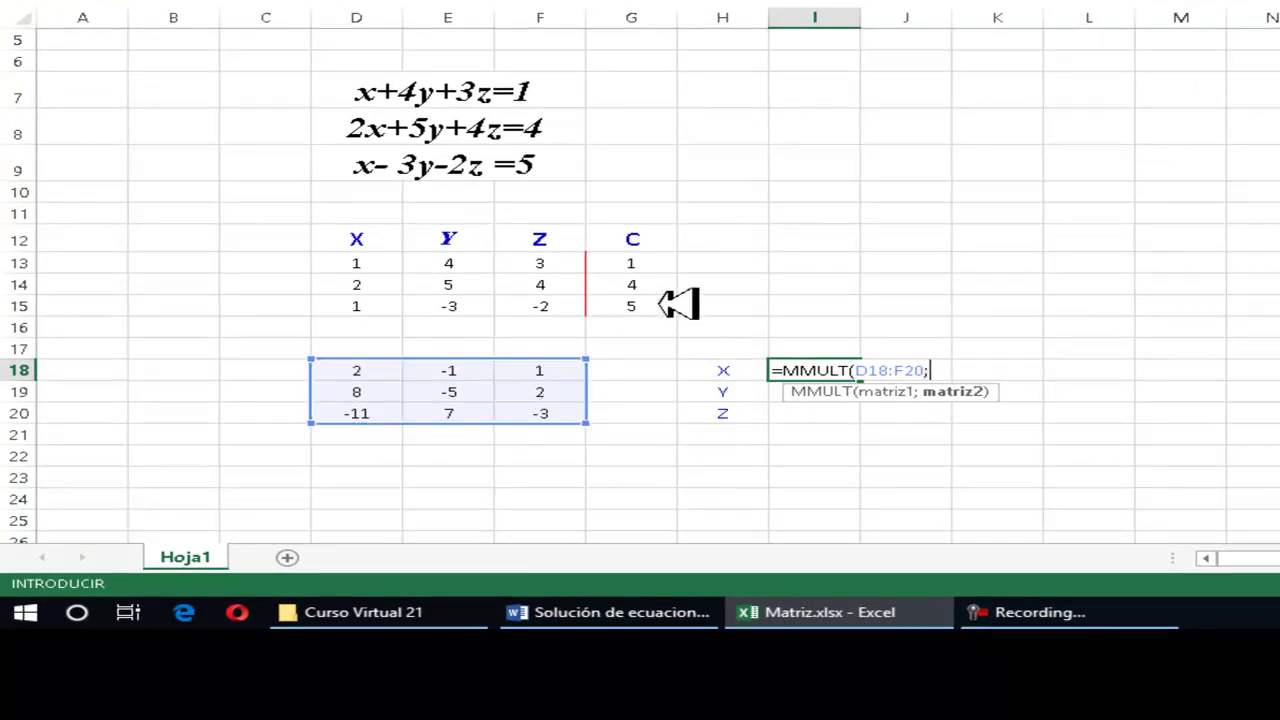
{"action": "left_click_drag", "start_coordinate": [657, 263], "coordinate": [665, 308]}
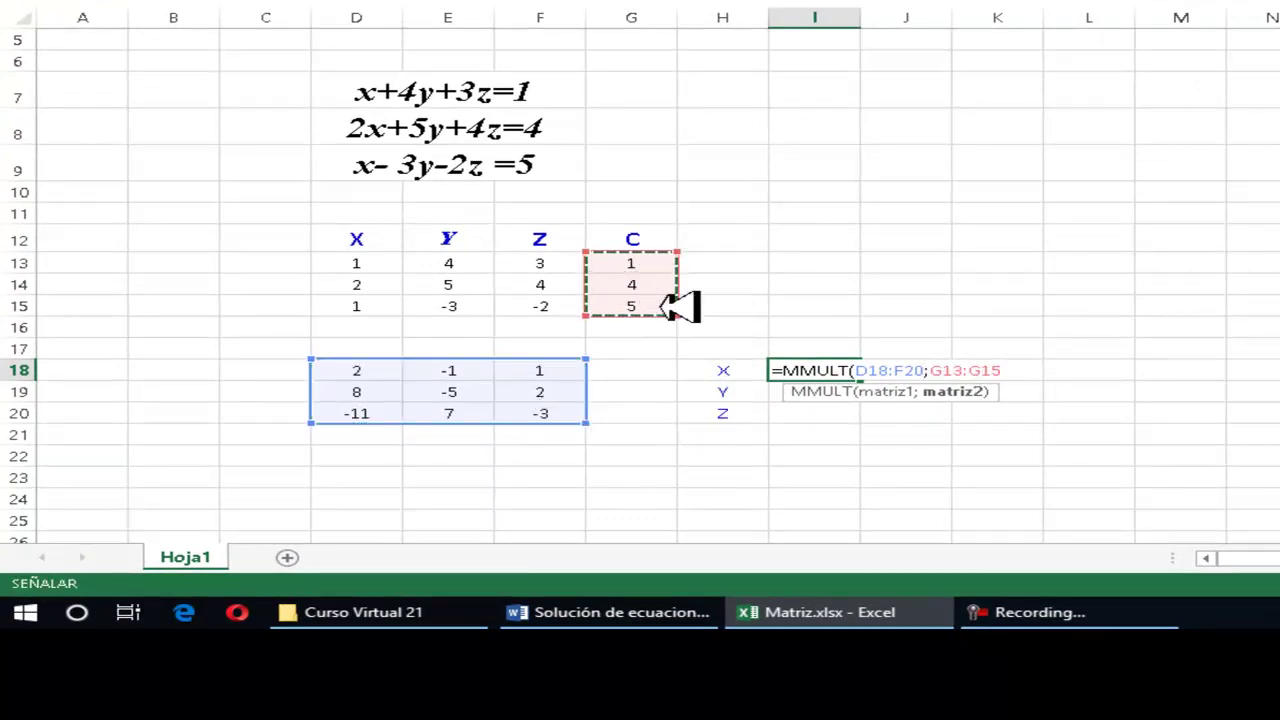
{"action": "key", "text": "Return"}
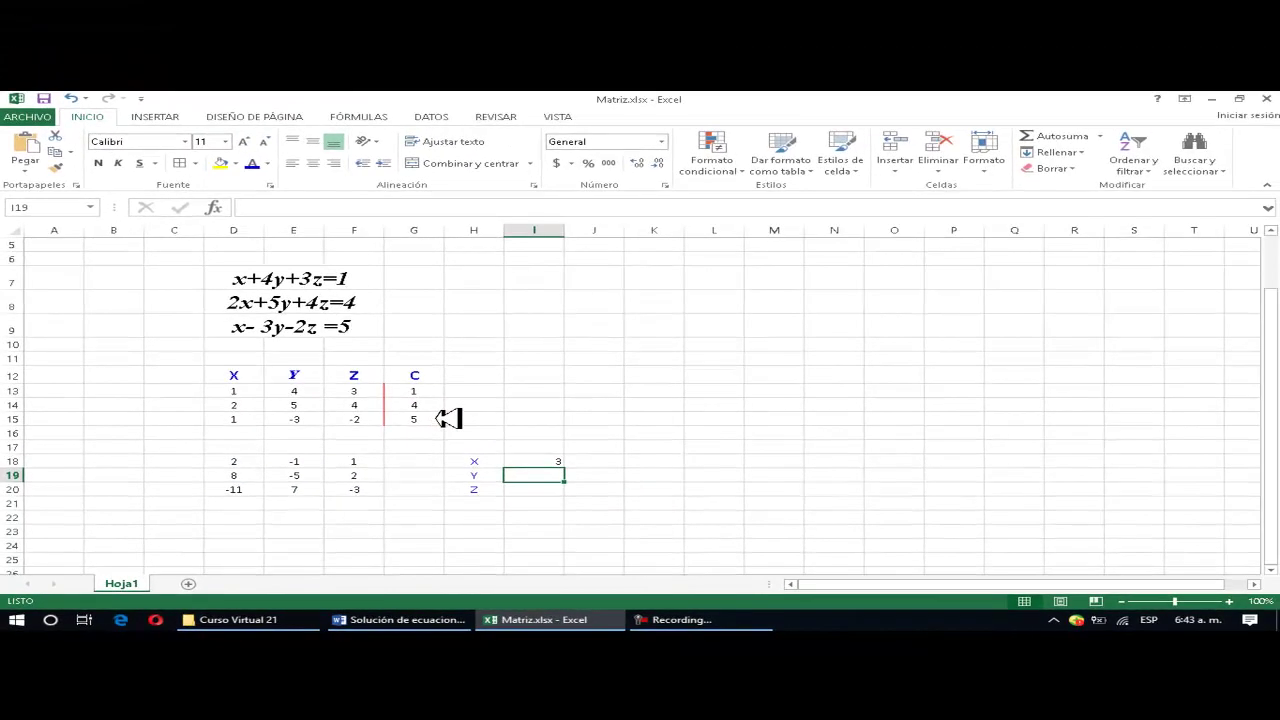
Apply the MMULT formula in I18 as an array formula across I18:I20 and center the cells horizontally
{"action": "left_click", "coordinate": [535, 461]}
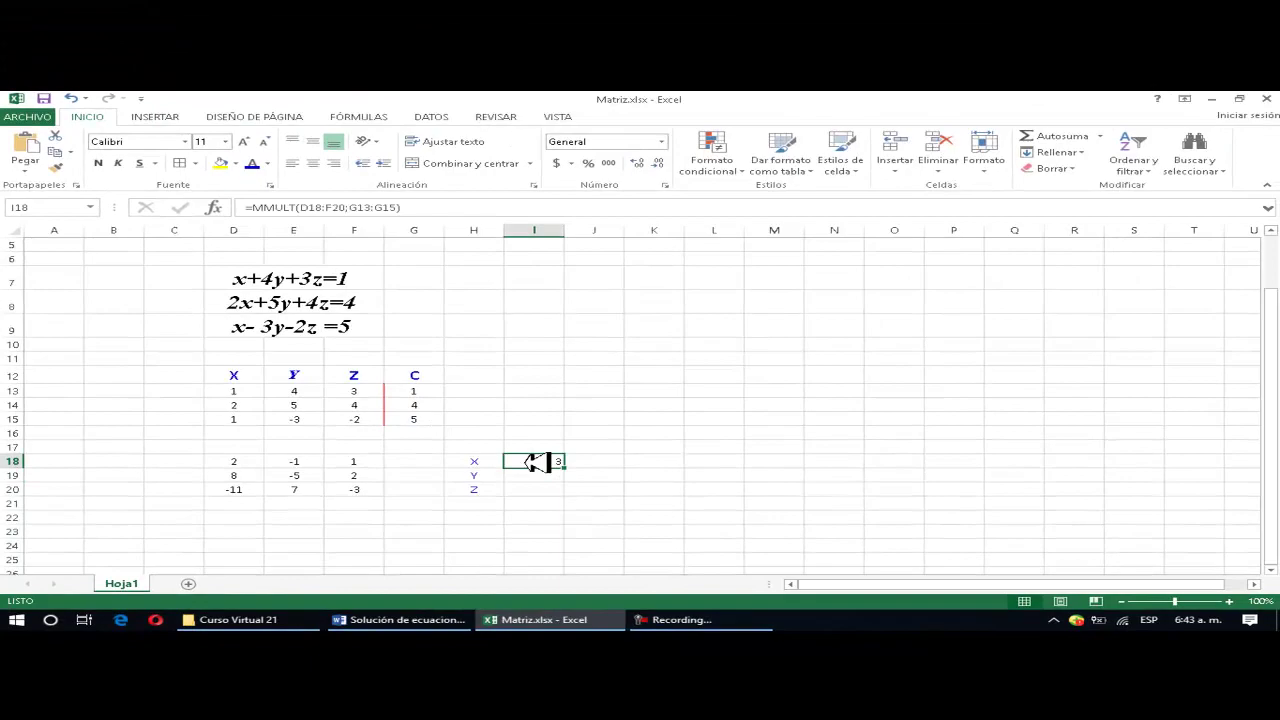
{"action": "key", "text": "shift+Down"}
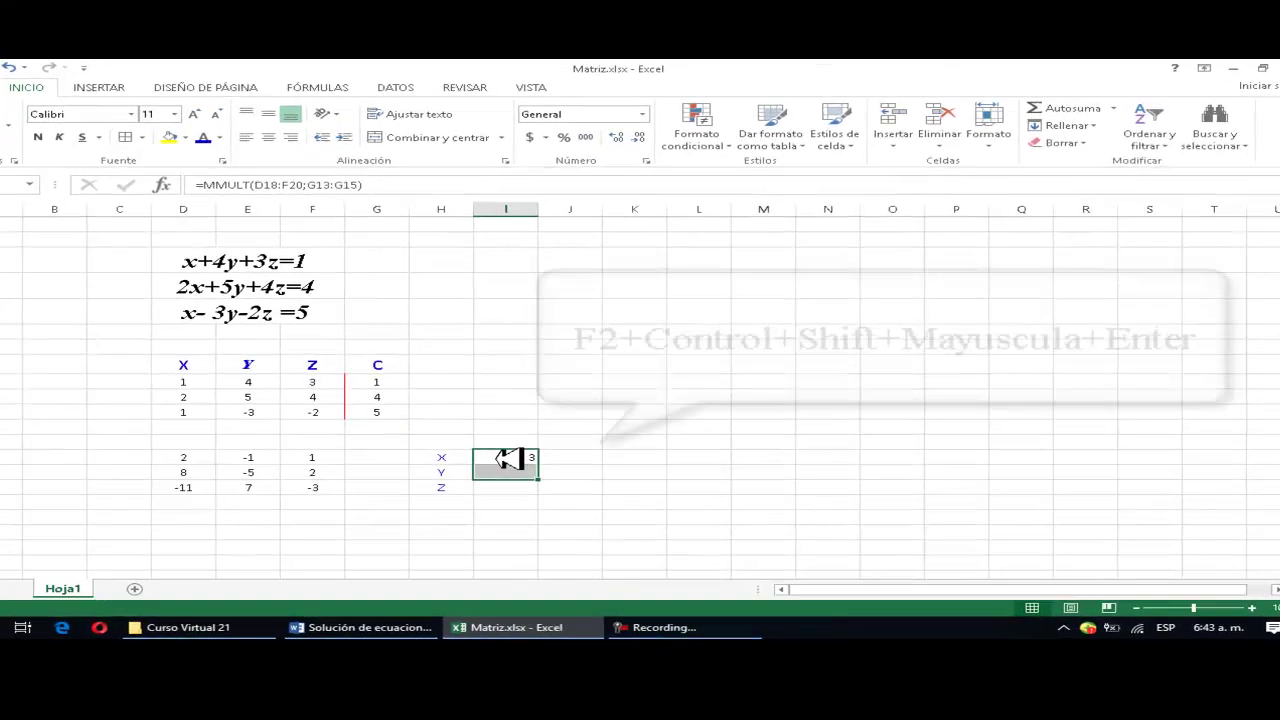
{"action": "key", "text": "shift+Down"}
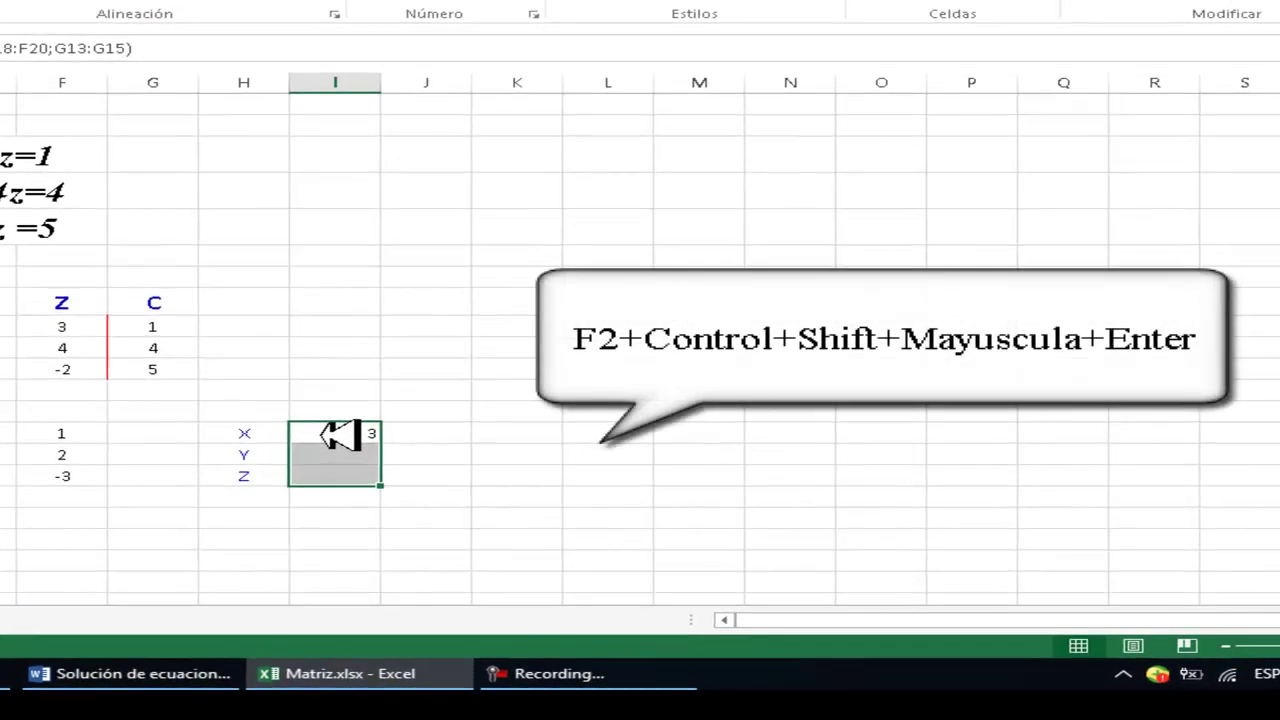
{"action": "key", "text": "F2"}
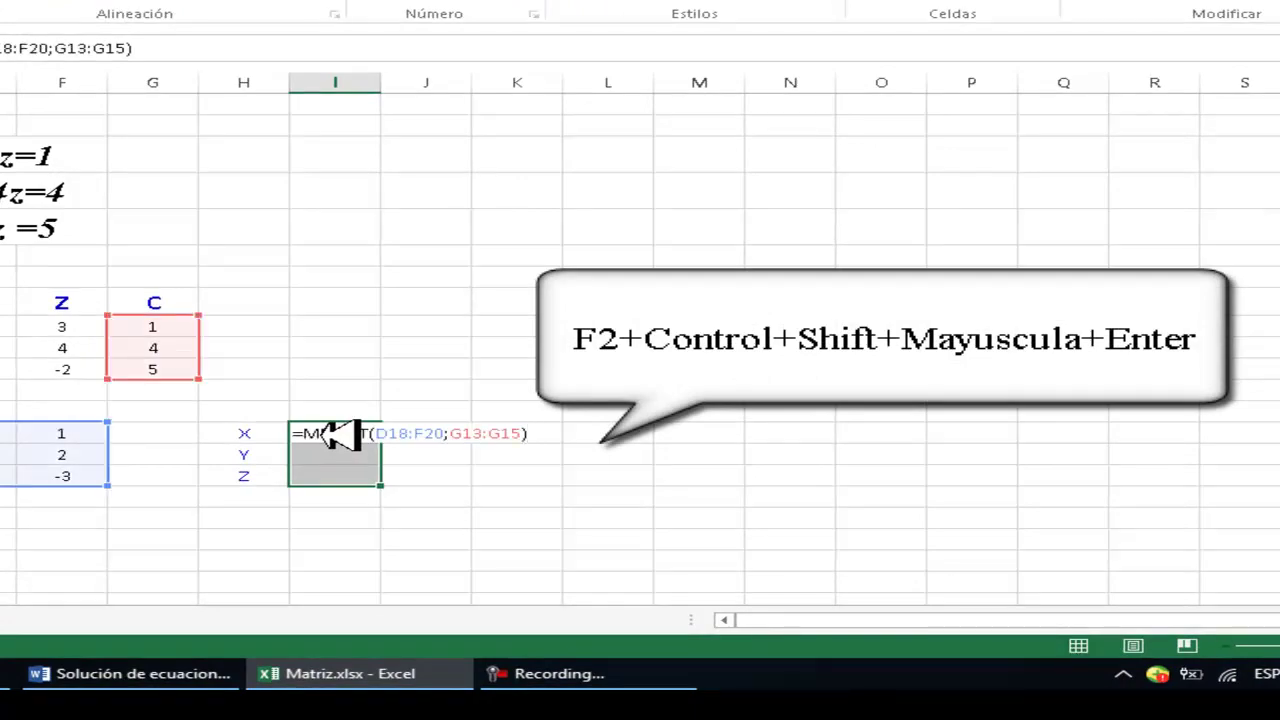
{"action": "key", "text": "ctrl+shift+Return"}
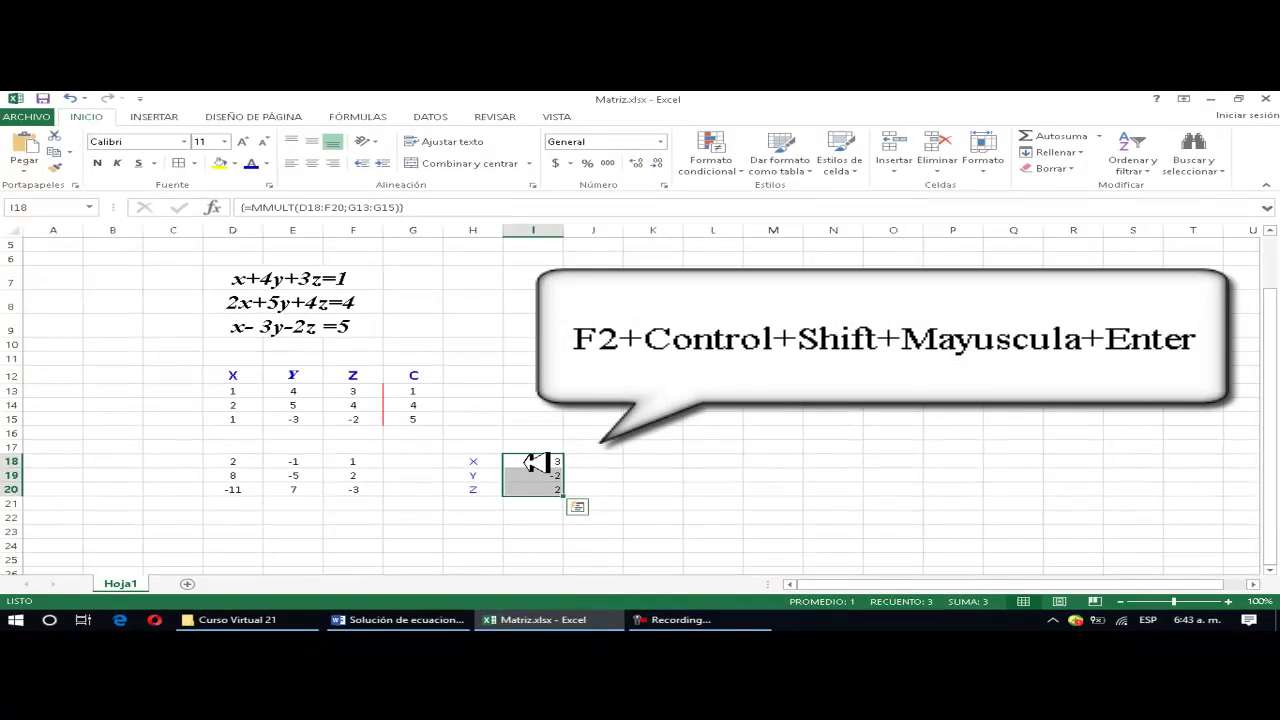
{"action": "left_click", "coordinate": [313, 163]}
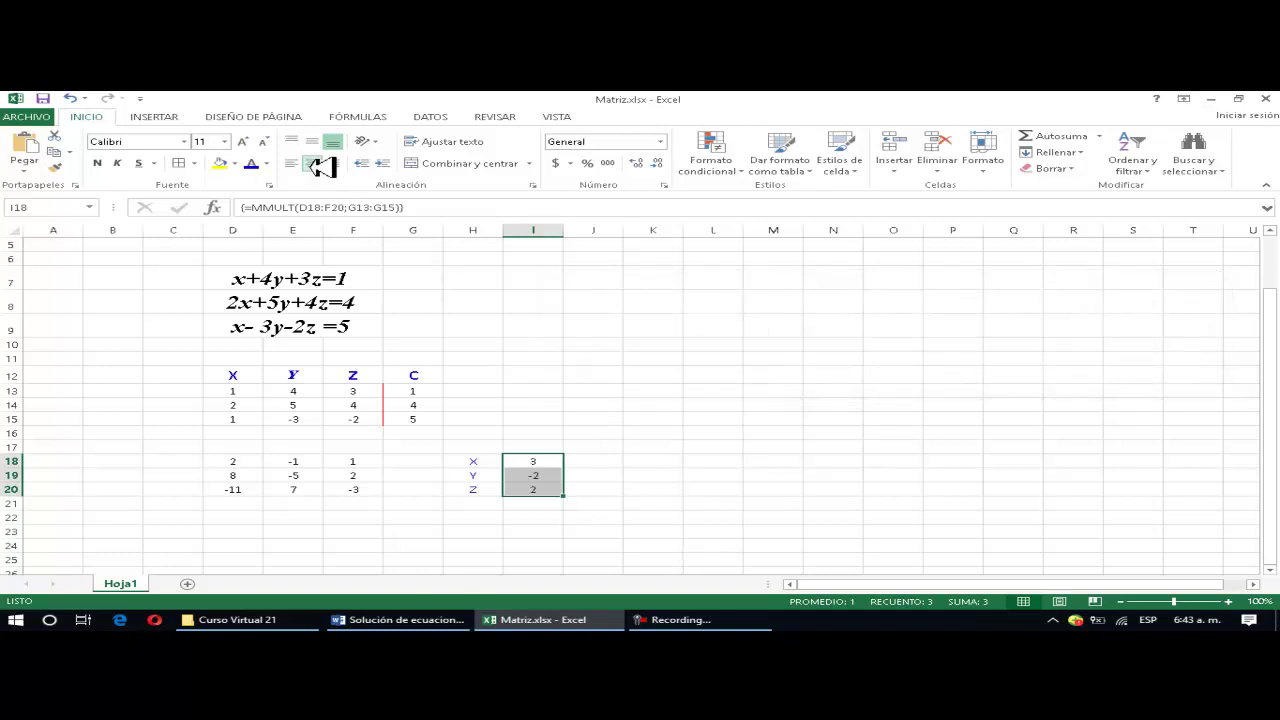
{"action": "left_click", "coordinate": [660, 445]}
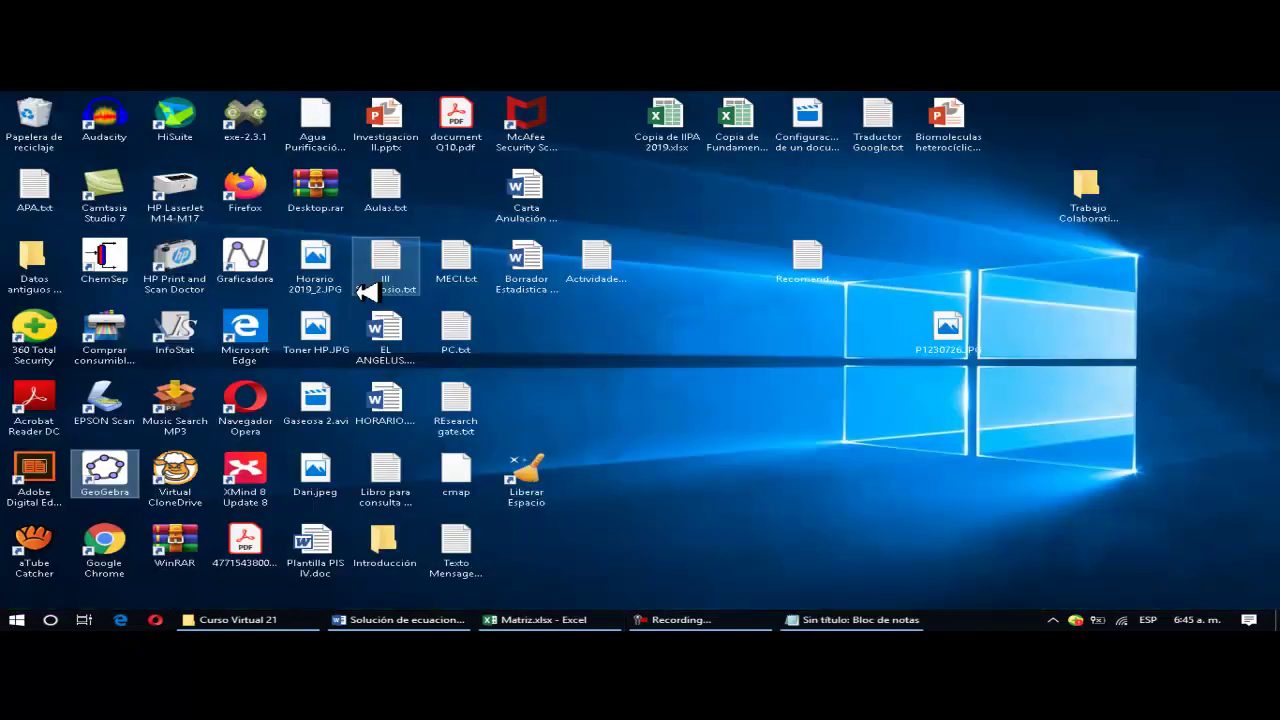
Open GeoGebra from the desktop and maximize its window
{"action": "right_click", "coordinate": [130, 471]}
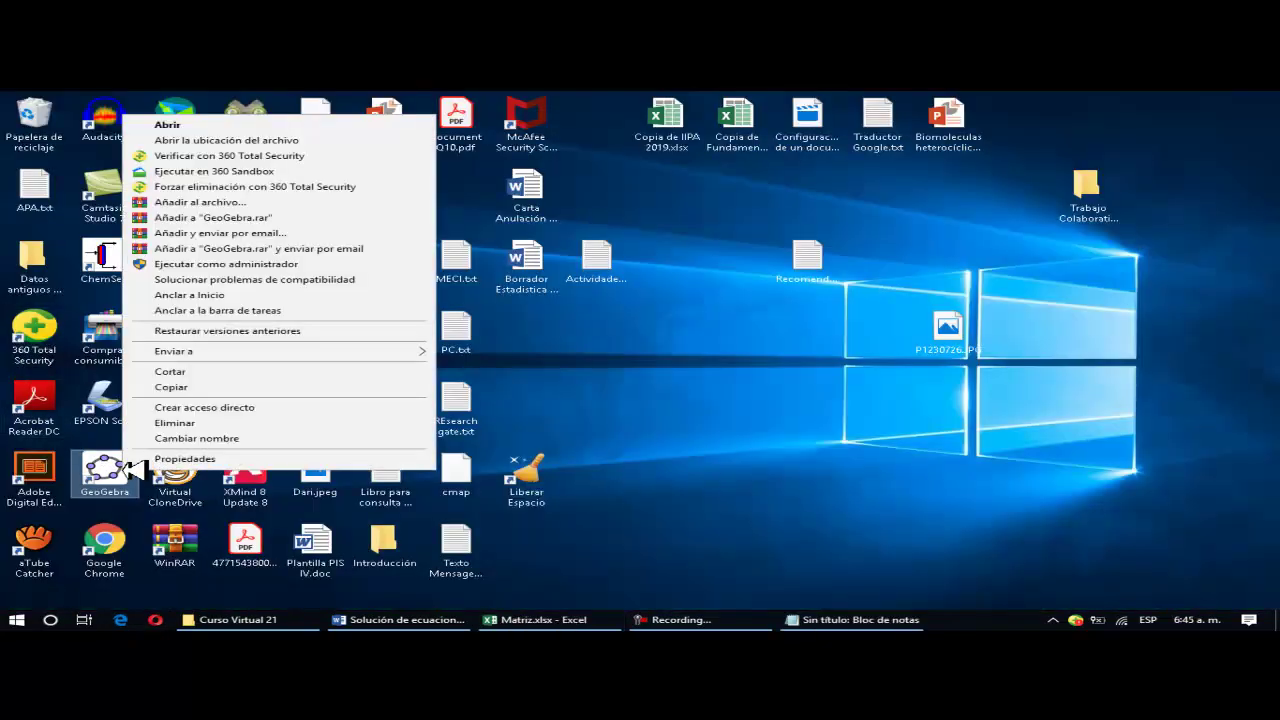
{"action": "left_click", "coordinate": [152, 121]}
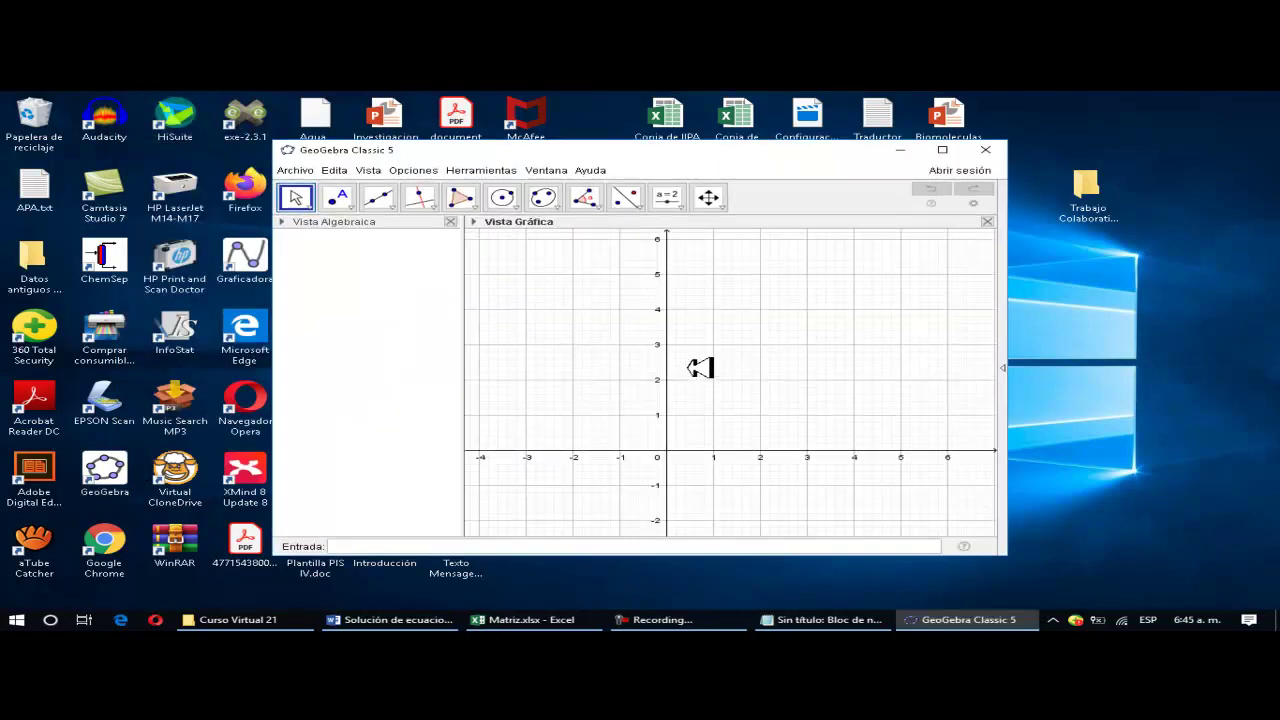
{"action": "key", "text": "super+Up"}
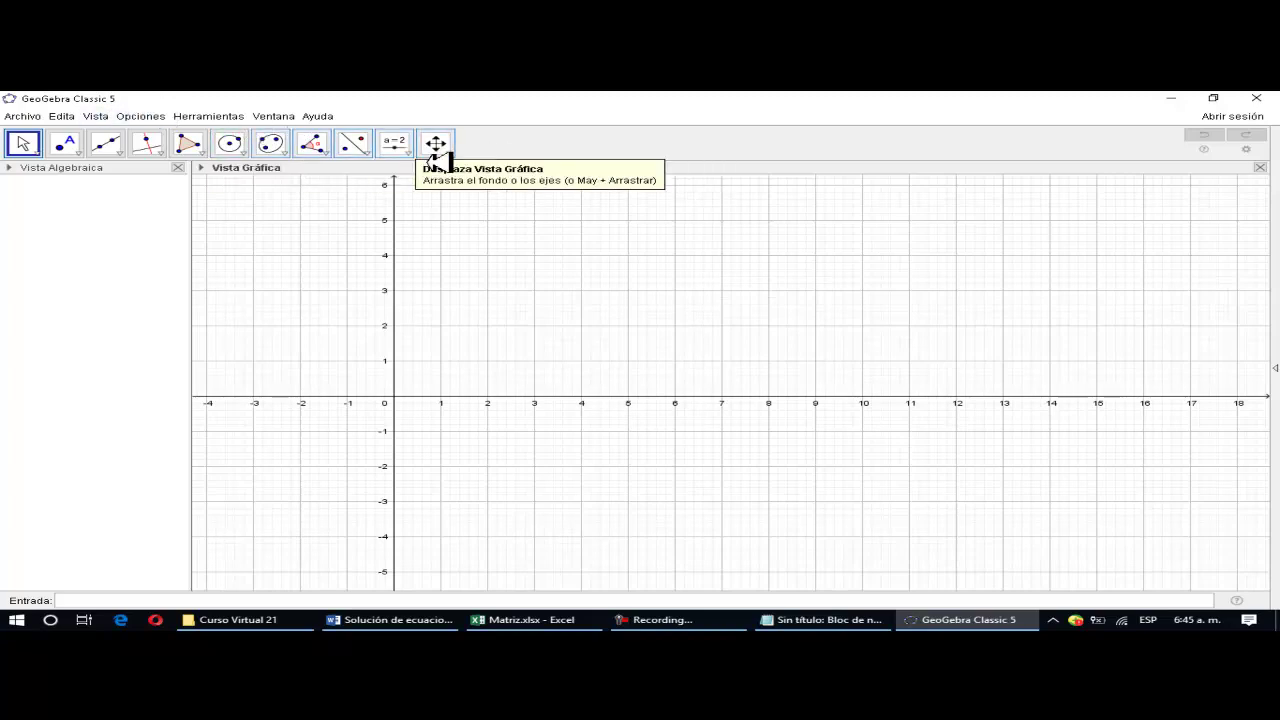
Display the spreadsheet view (Hoja de Cálculo) and the CAS view (Cálculo Simbólico) in GeoGebra
{"action": "left_click", "coordinate": [100, 116]}
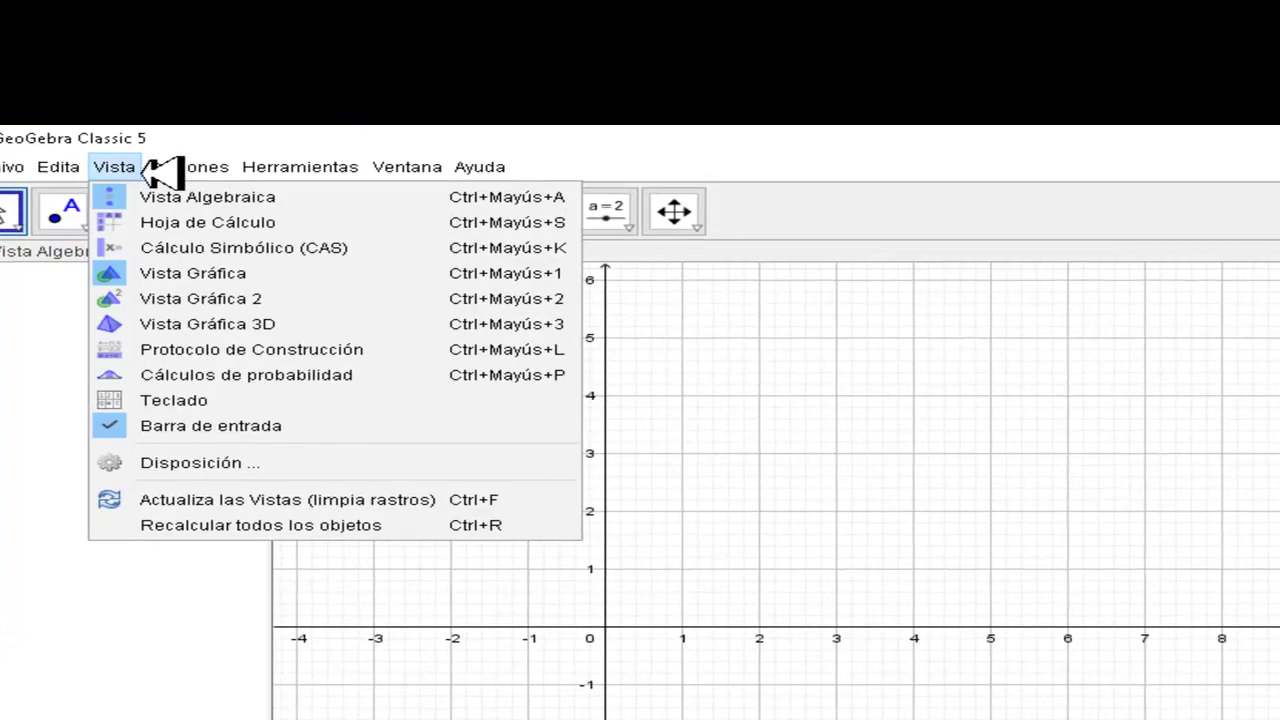
{"action": "left_click", "coordinate": [125, 165]}
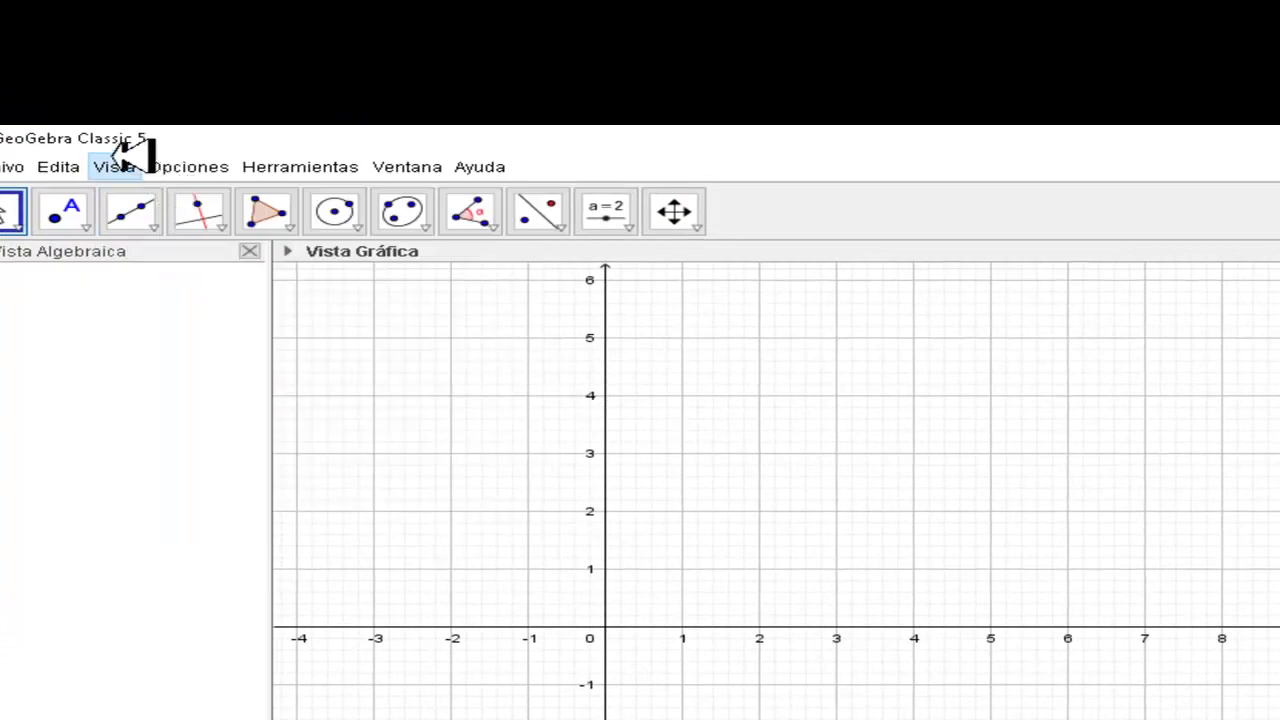
{"action": "left_click", "coordinate": [130, 167]}
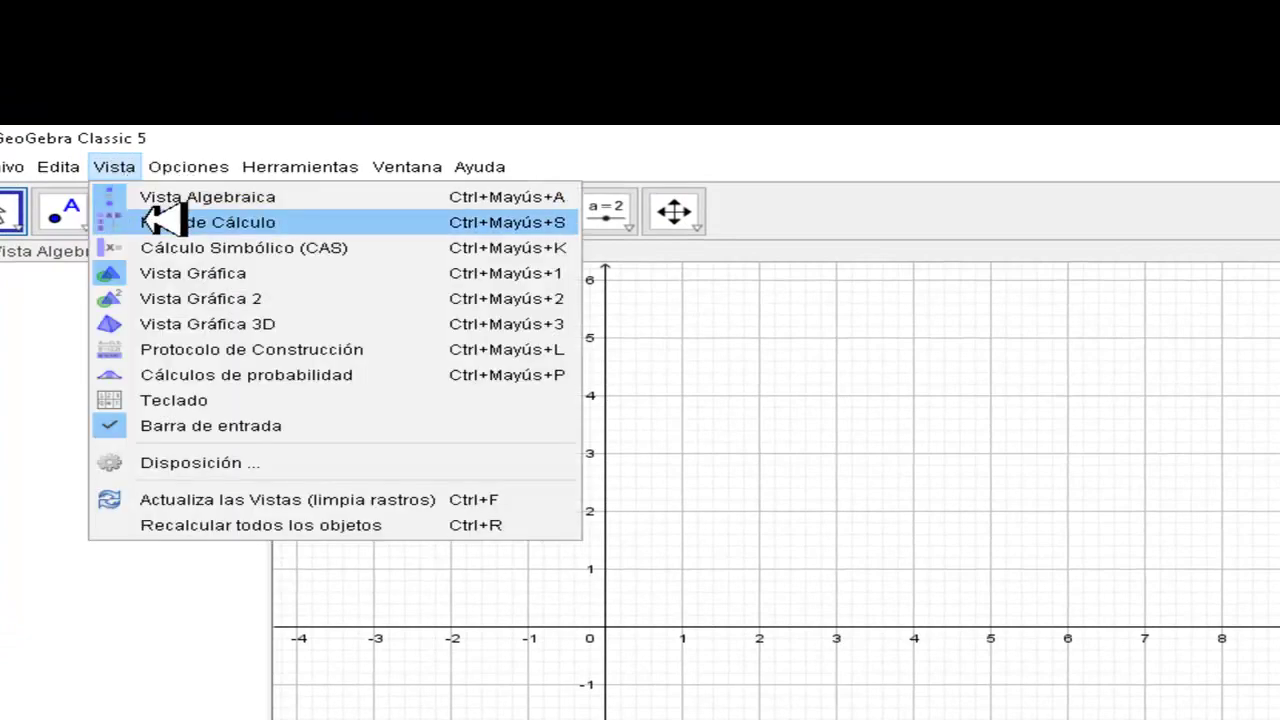
{"action": "left_click", "coordinate": [160, 221]}
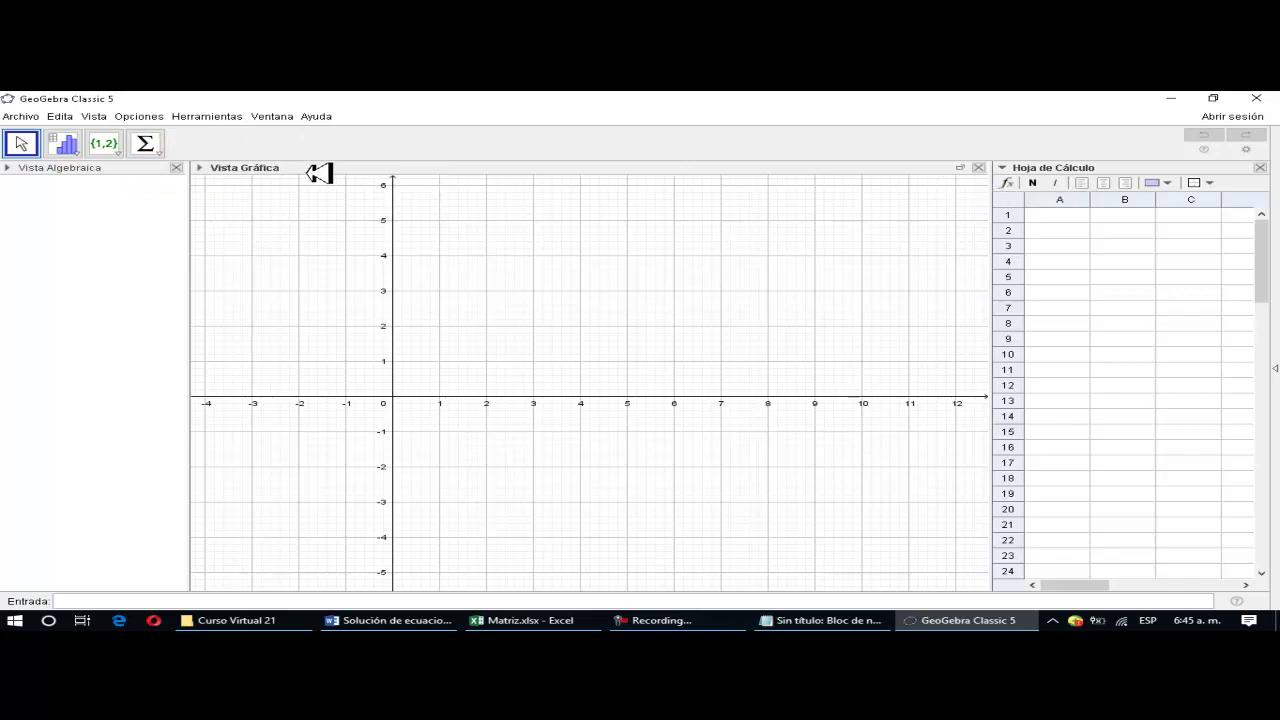
{"action": "left_click", "coordinate": [96, 117]}
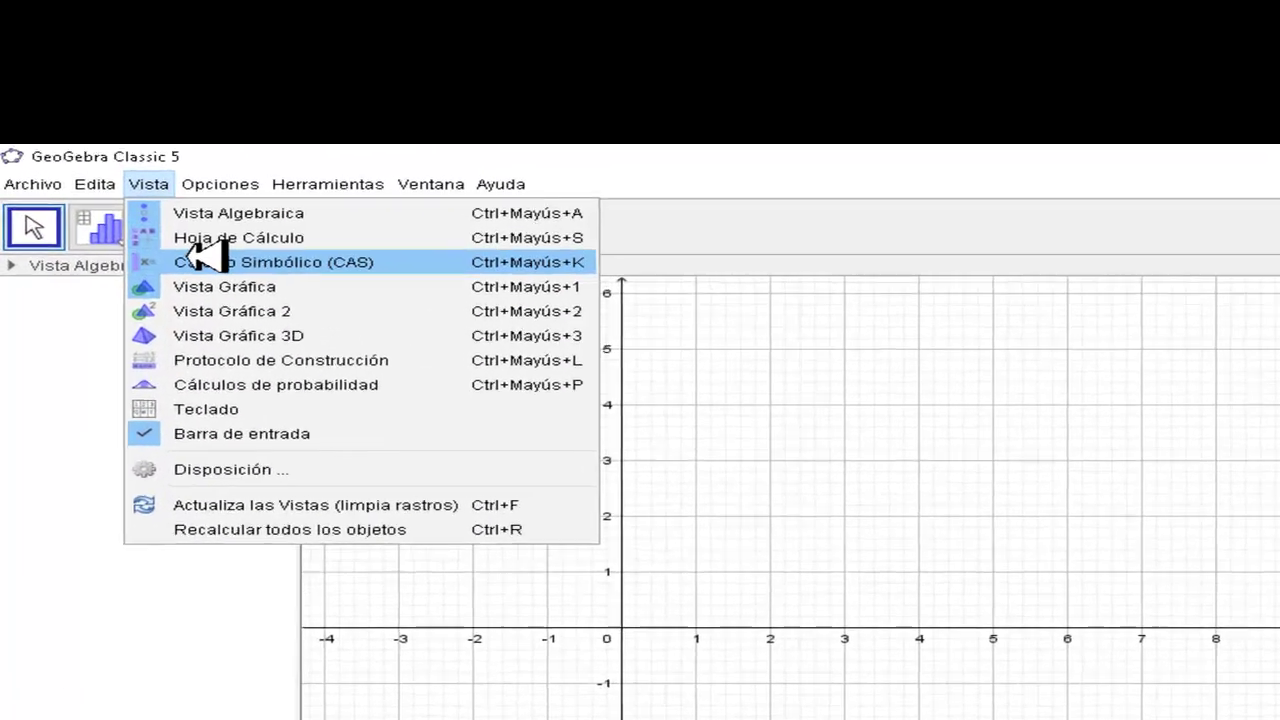
{"action": "left_click", "coordinate": [205, 261]}
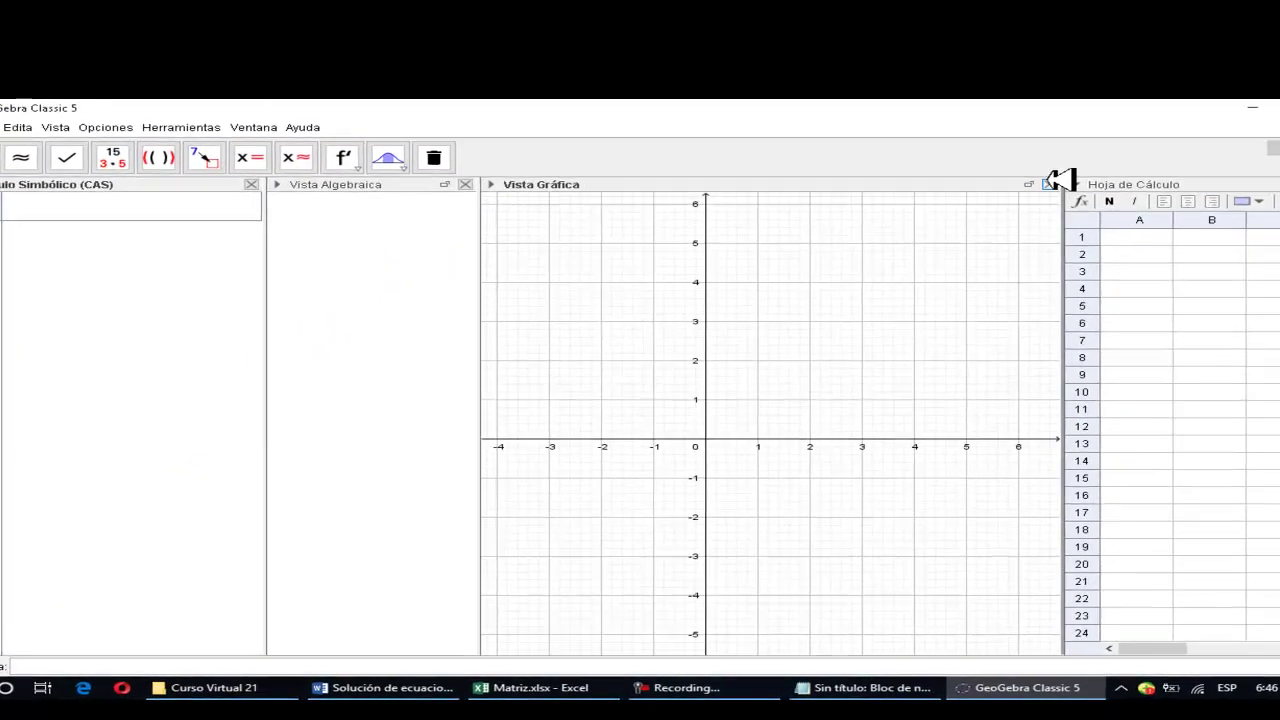
Close GeoGebra's graphics view (Vista Gráfica) and copy the augmented matrix D13:G15 from Matriz.xlsx in Excel
{"action": "left_click", "coordinate": [988, 167]}
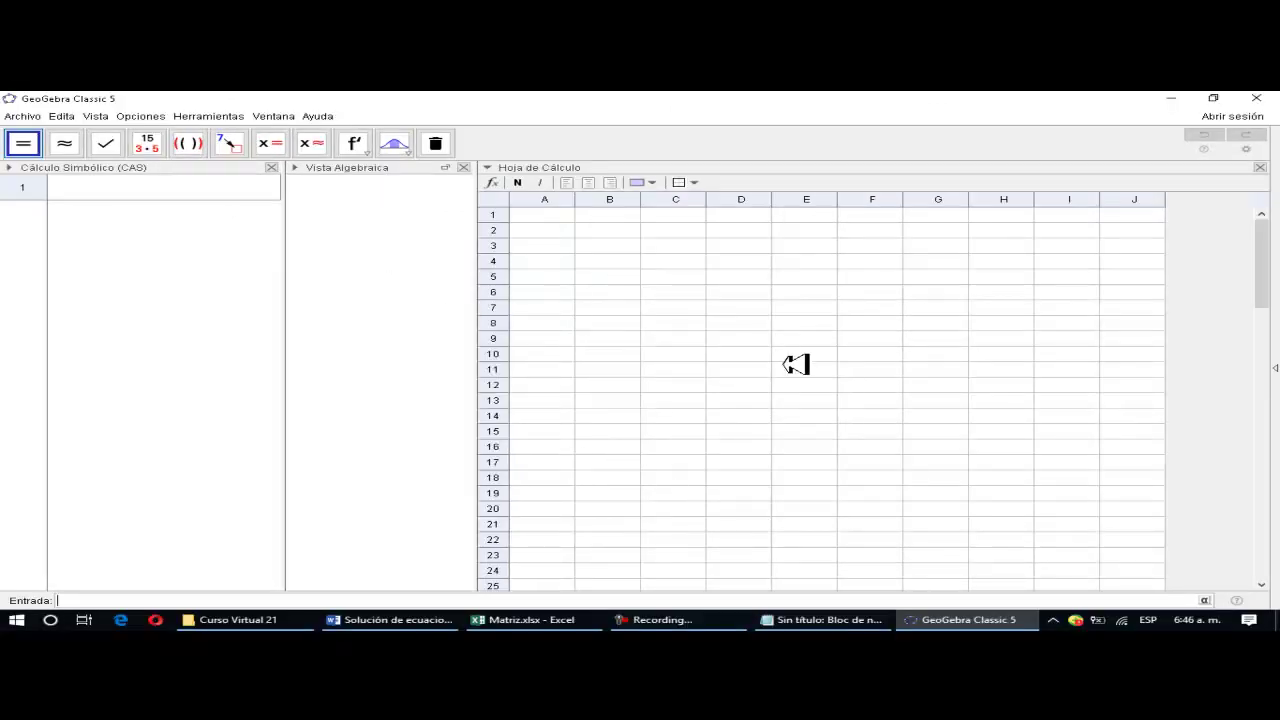
{"action": "left_click", "coordinate": [530, 617]}
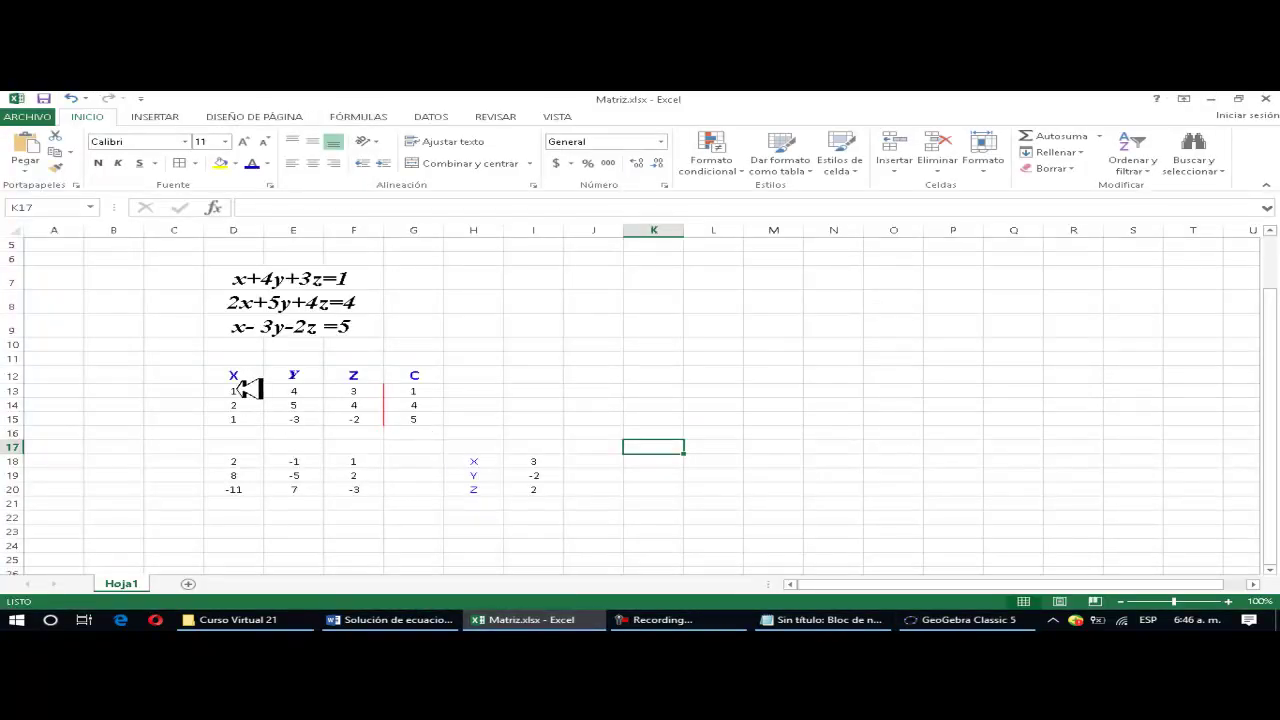
{"action": "left_click_drag", "start_coordinate": [240, 388], "coordinate": [422, 420]}
{"action": "key", "text": "ctrl+c"}
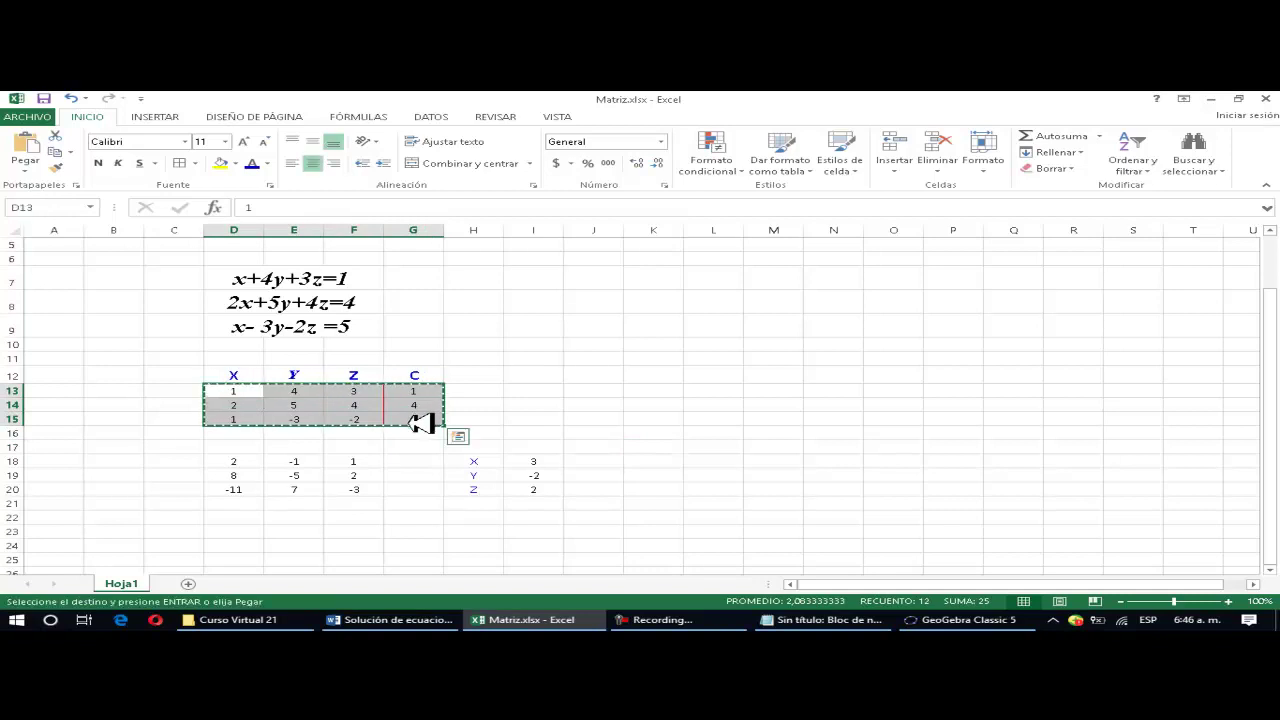
Transfer the copied matrix as plain text through Notepad into GeoGebra's spreadsheet, starting at cell A1
{"action": "left_click", "coordinate": [950, 601]}
{"action": "left_click", "coordinate": [822, 620]}
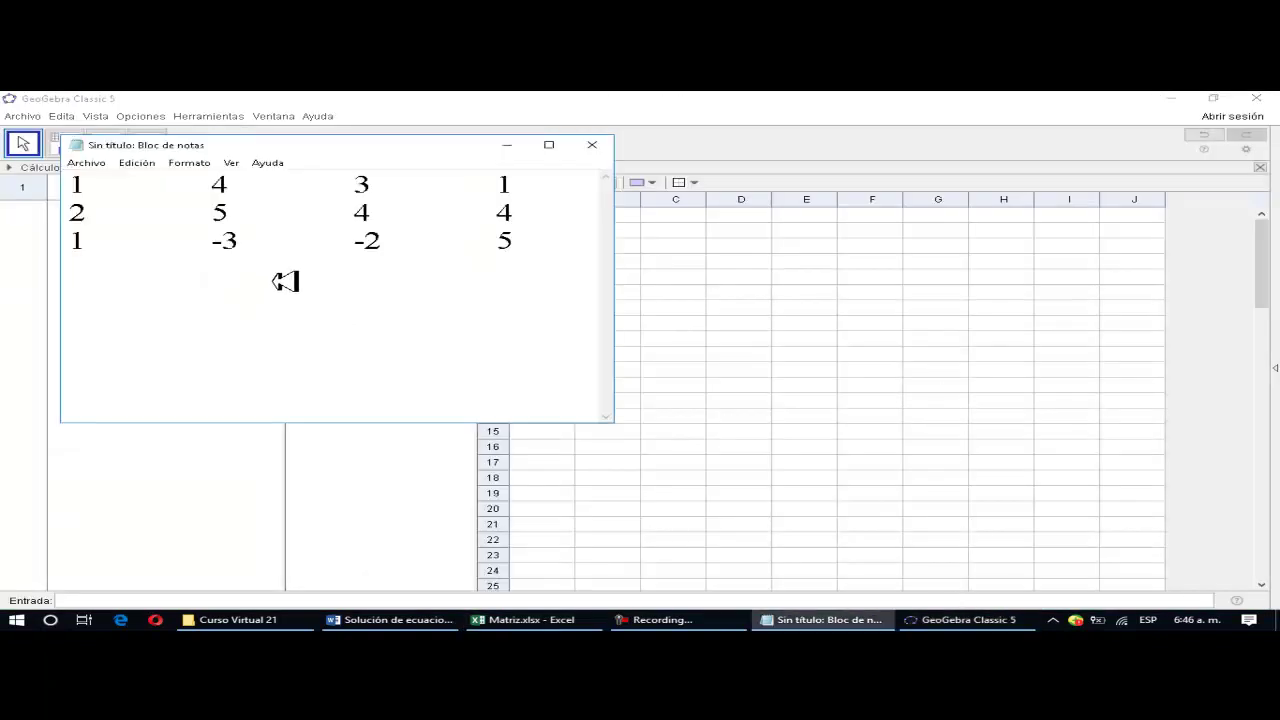
{"action": "left_click_drag", "start_coordinate": [74, 184], "coordinate": [537, 236]}
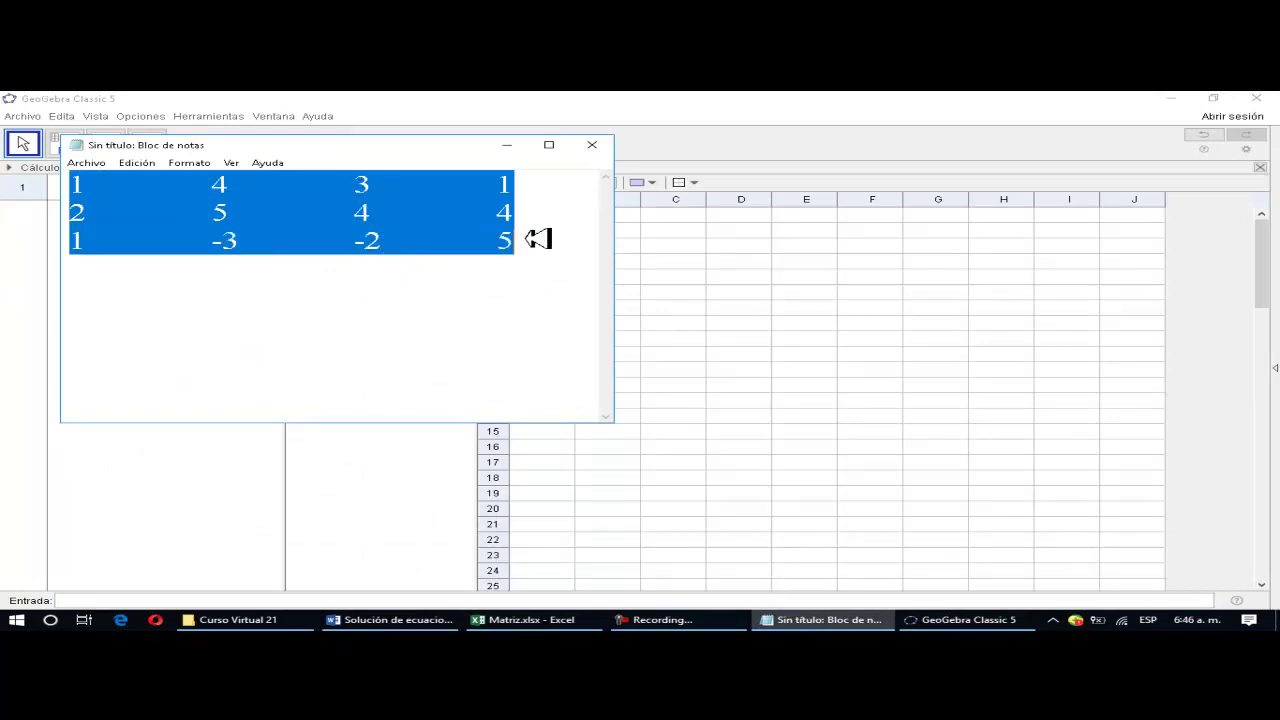
{"action": "left_click", "coordinate": [507, 145]}
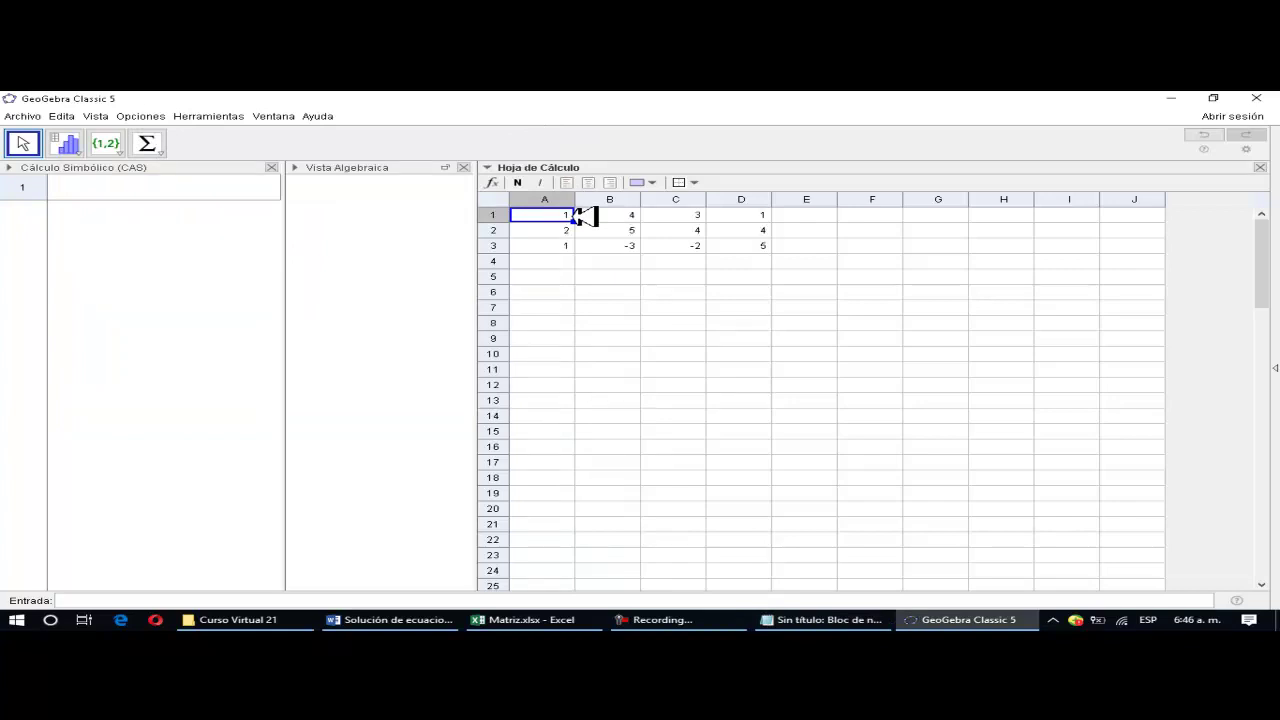
{"action": "left_click", "coordinate": [608, 340]}
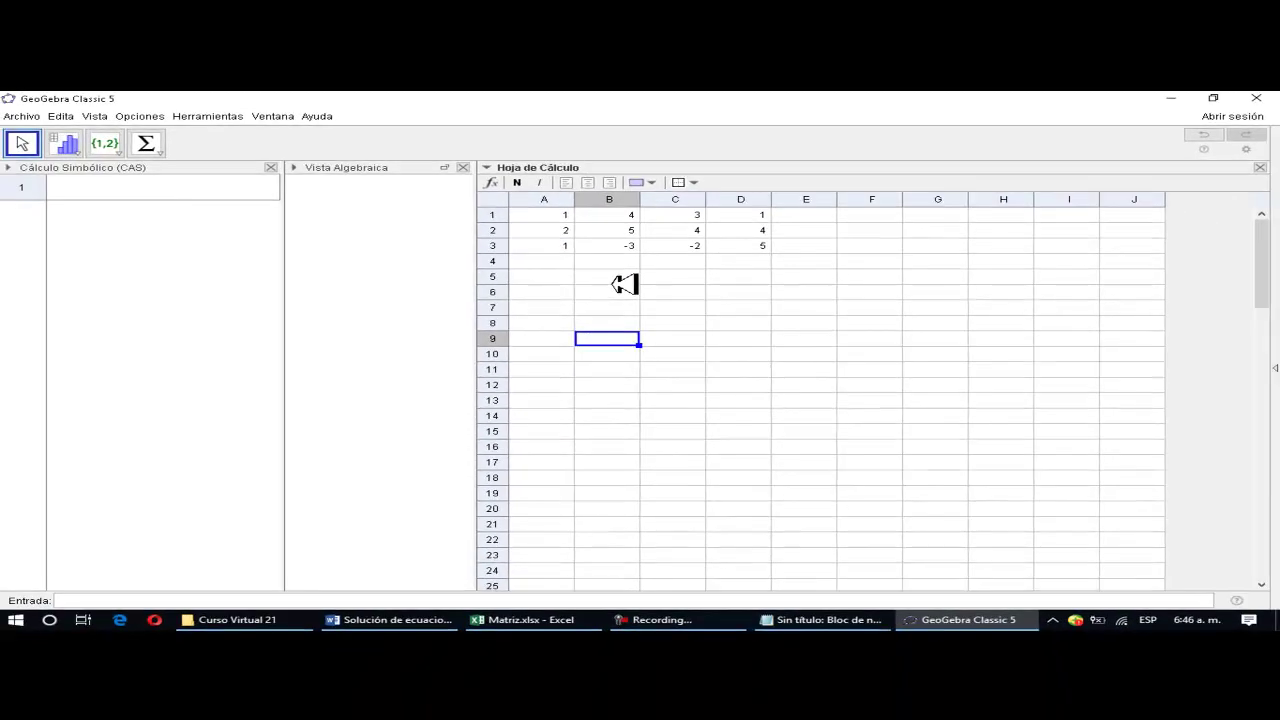
Remove the constants from cells D1:D3 of the GeoGebra spreadsheet and select cell E1
{"action": "left_click", "coordinate": [748, 215]}
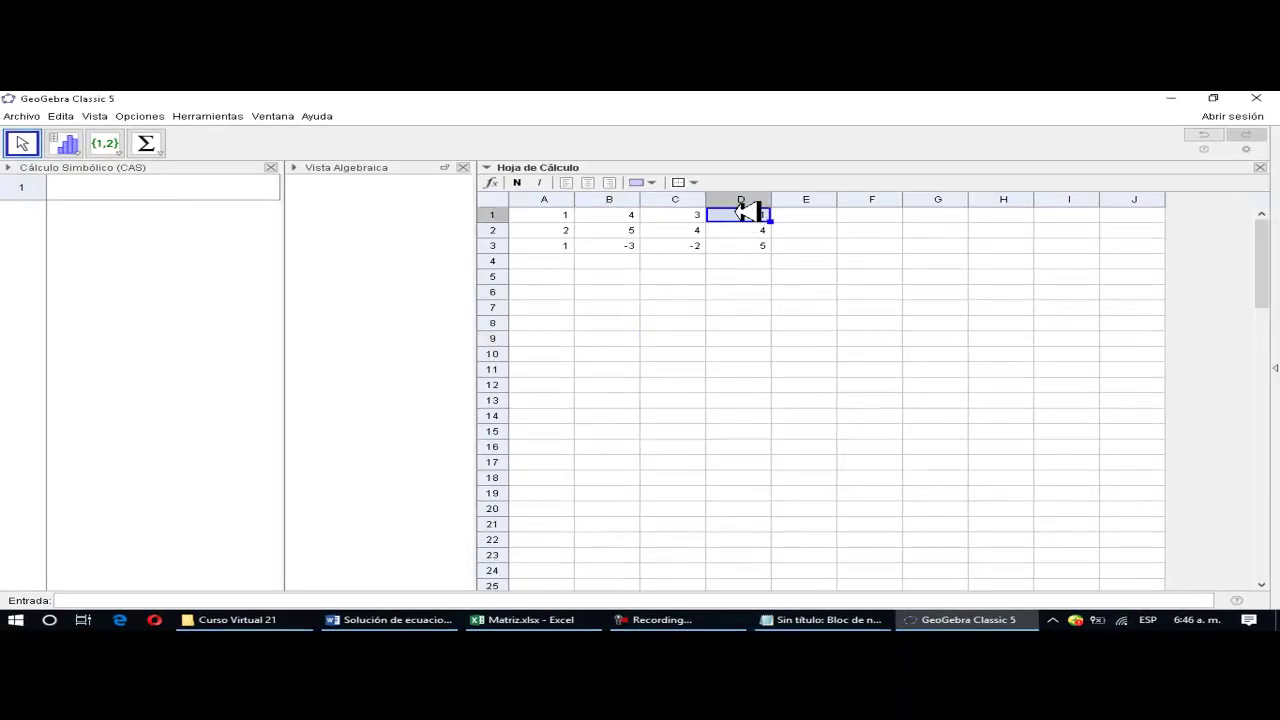
{"action": "key", "text": "shift+Down"}
{"action": "key", "text": "shift+Down"}
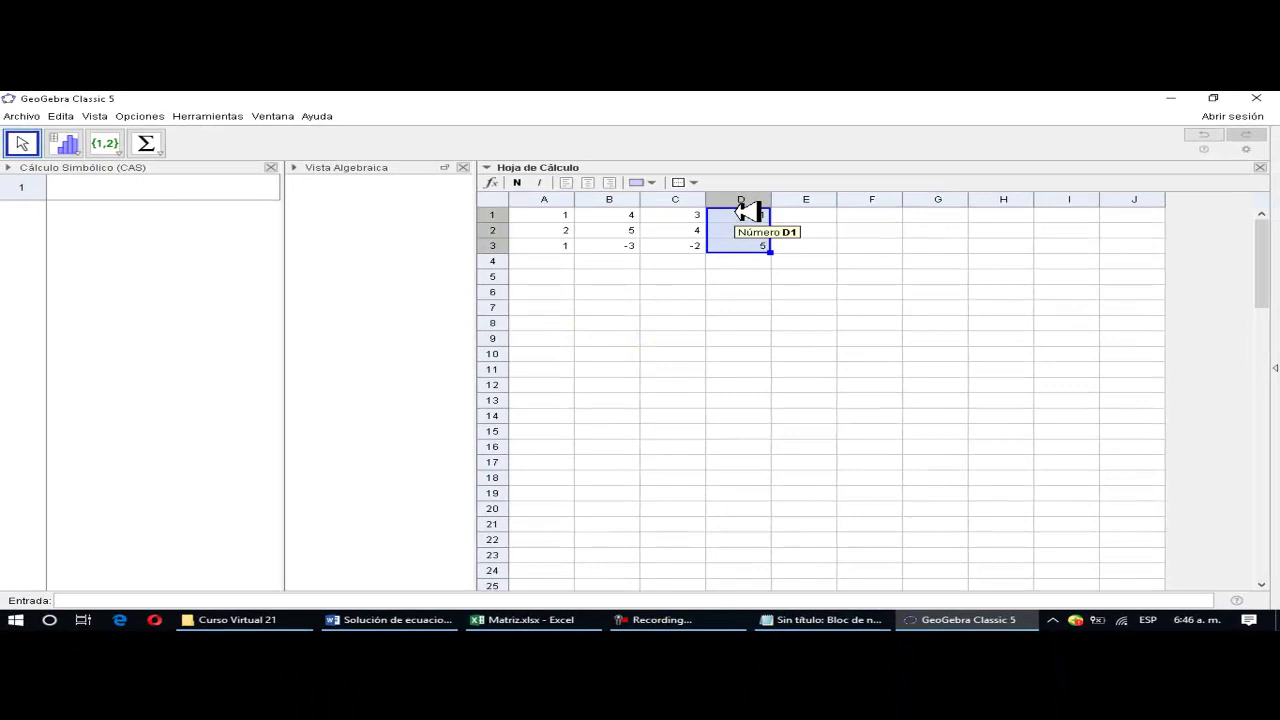
{"action": "key", "text": "Delete"}
{"action": "key", "text": "Right"}
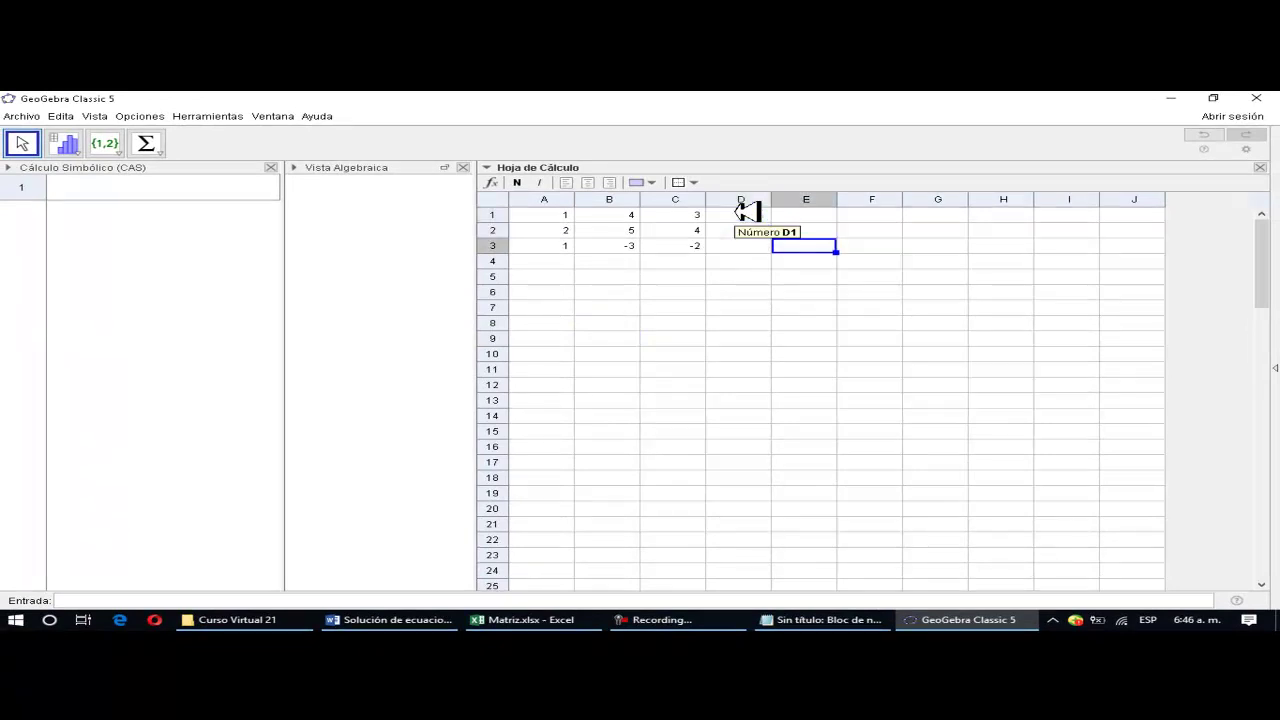
{"action": "left_click", "coordinate": [826, 213]}
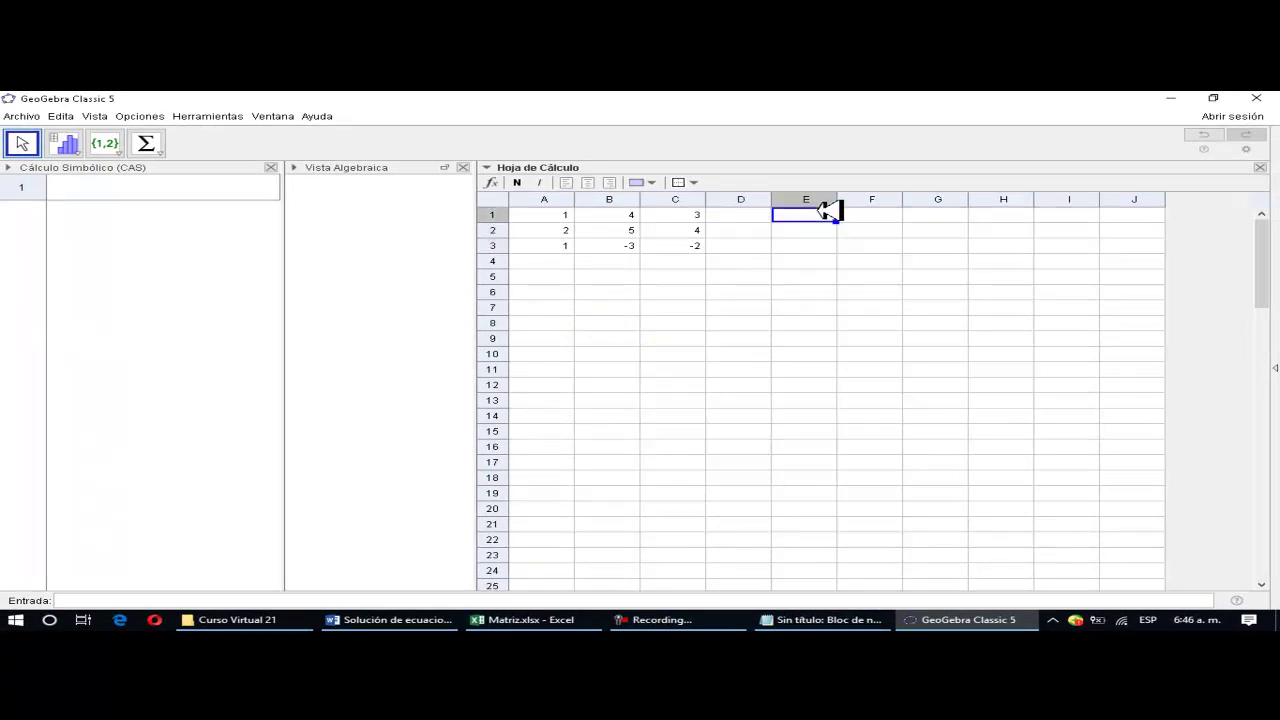